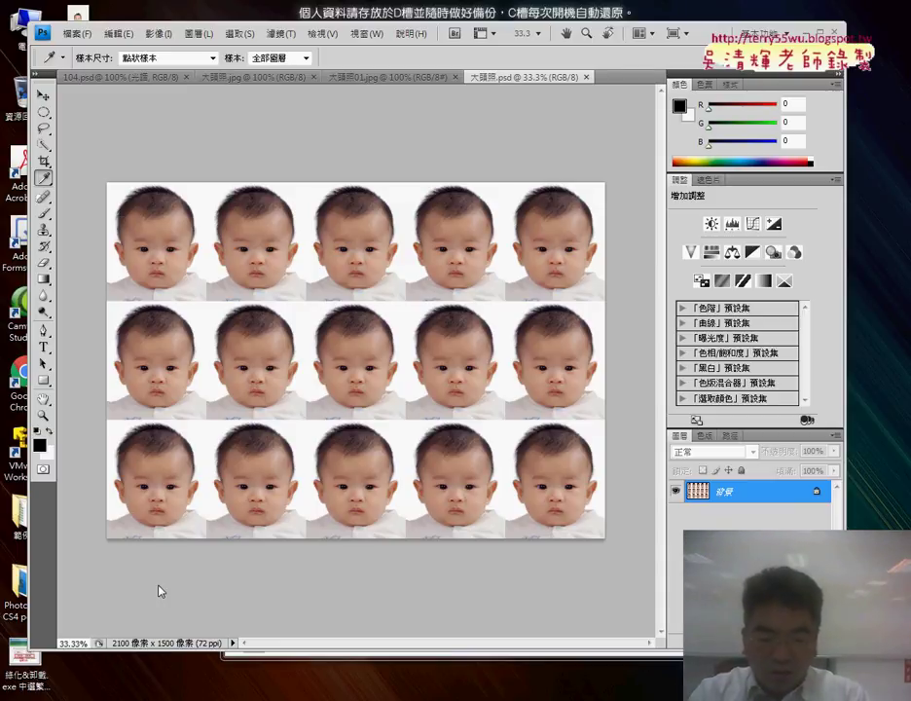
# - Mark the photo grid's corners and rows on screen, writing a 7 above it
pyautogui.moveTo(107, 181); pyautogui.dragTo(130, 167)
pyautogui.moveTo(578, 170); pyautogui.dragTo(598, 185)
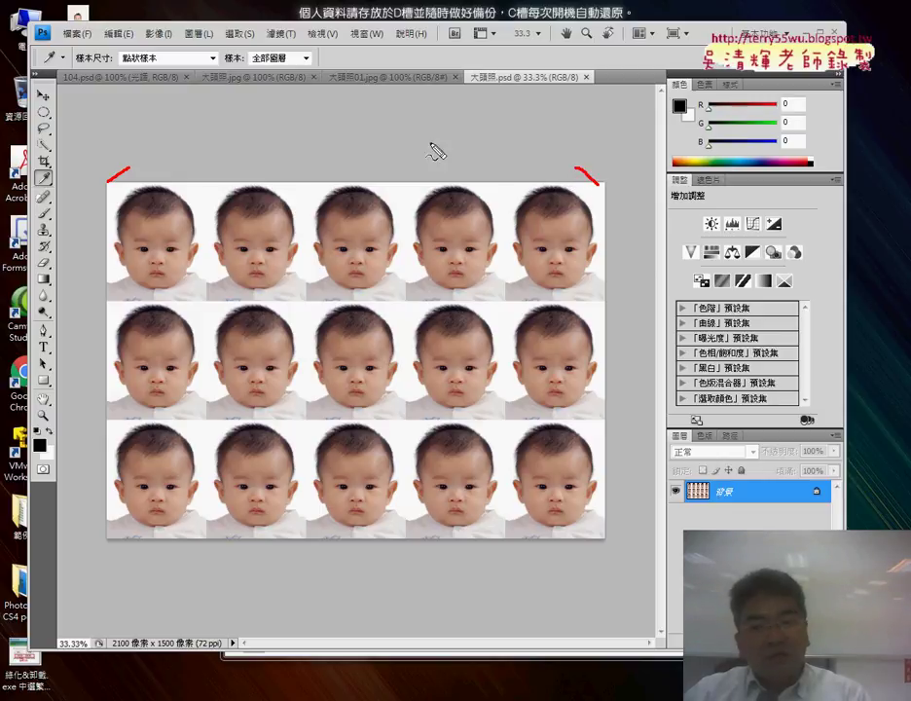
pyautogui.moveTo(304, 121); pyautogui.dragTo(336, 148)
pyautogui.moveTo(607, 199); pyautogui.dragTo(634, 220)
pyautogui.moveTo(609, 539); pyautogui.dragTo(642, 487)
pyautogui.moveTo(663, 331)
pyautogui.mouseDown()
pyautogui.moveTo(679, 372)
pyautogui.moveTo(684, 352)
pyautogui.mouseUp()
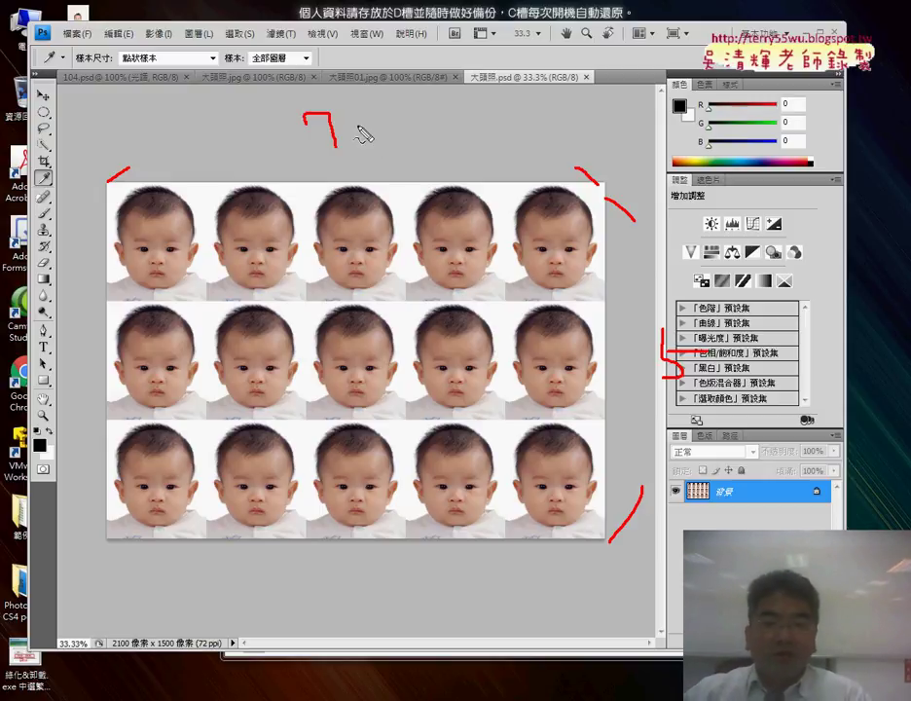
# - Write and underline the size notes 7 × 300 and 5 × 300, then clear the annotations
pyautogui.moveTo(377, 119); pyautogui.dragTo(348, 143)
pyautogui.moveTo(352, 123); pyautogui.dragTo(372, 139)
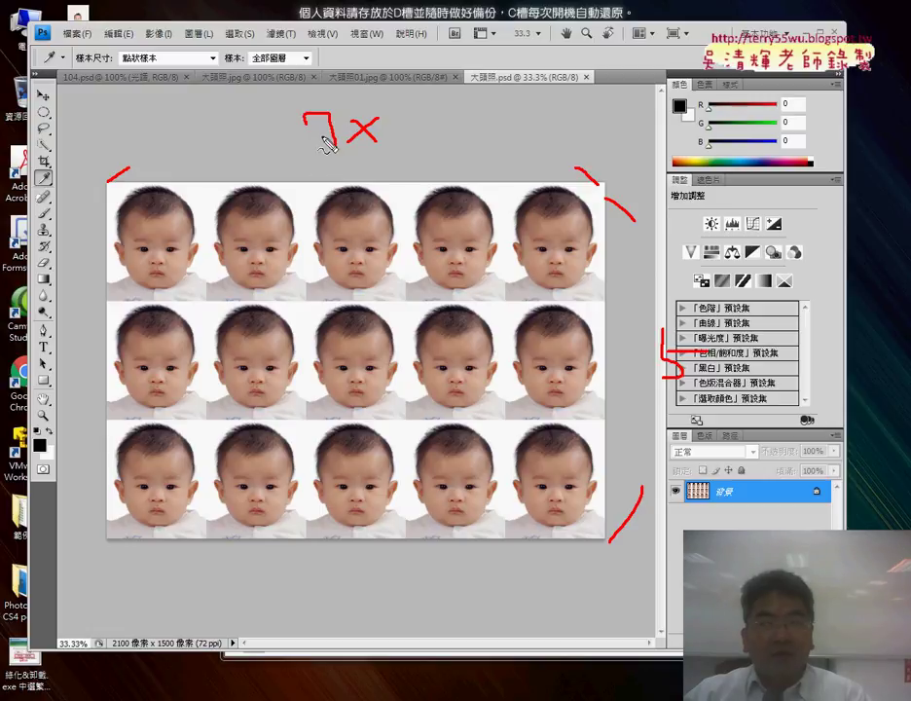
pyautogui.moveTo(407, 117)
pyautogui.mouseDown()
pyautogui.moveTo(415, 156)
pyautogui.moveTo(465, 140)
pyautogui.moveTo(512, 142)
pyautogui.mouseUp()
pyautogui.moveTo(697, 348)
pyautogui.mouseDown()
pyautogui.moveTo(732, 376)
pyautogui.moveTo(697, 375)
pyautogui.mouseUp()
pyautogui.moveTo(750, 345)
pyautogui.mouseDown()
pyautogui.moveTo(752, 378)
pyautogui.moveTo(821, 363)
pyautogui.mouseUp()
pyautogui.moveTo(325, 168); pyautogui.dragTo(487, 168)
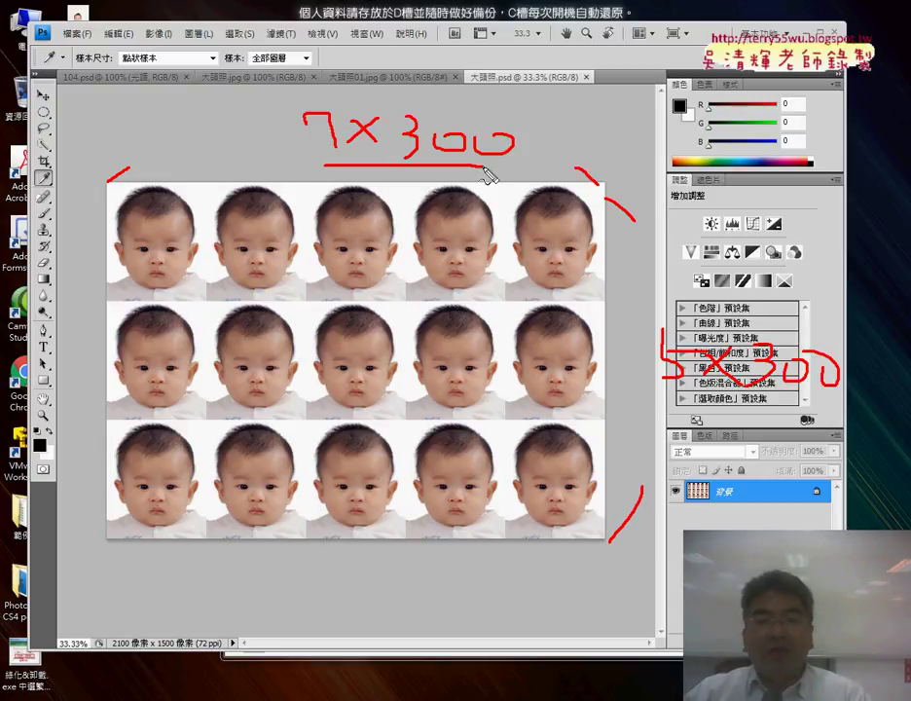
pyautogui.moveTo(665, 399); pyautogui.dragTo(803, 401)
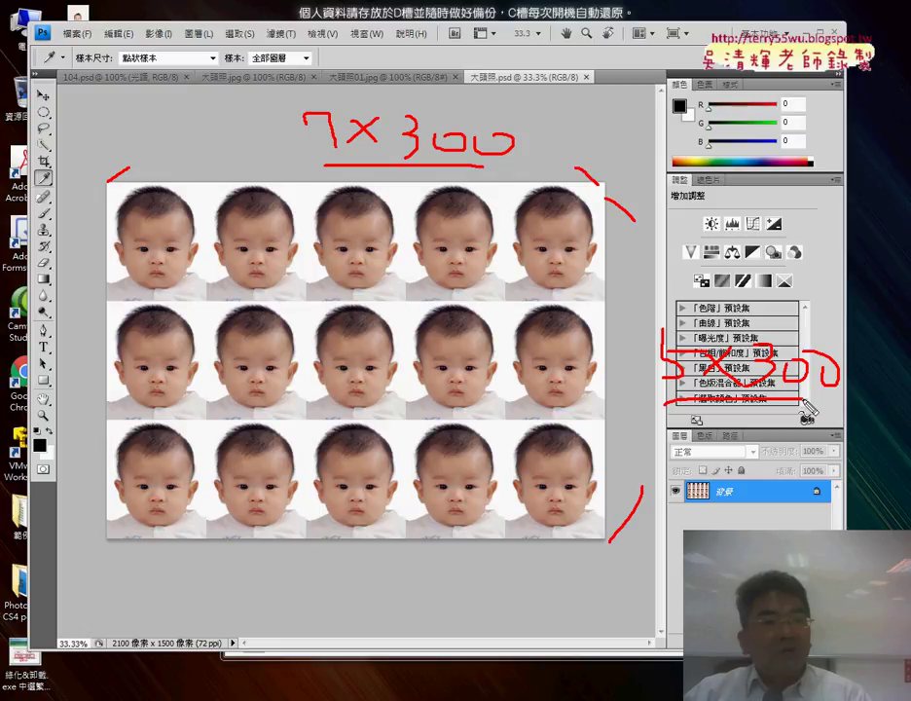
pyautogui.press('Escape')
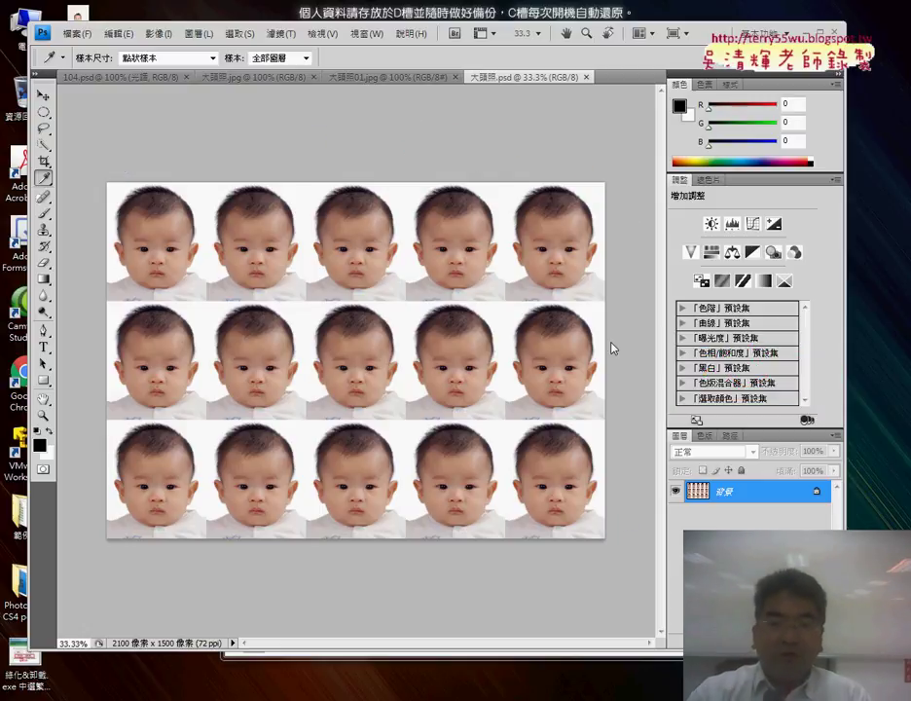
# - Create a new document in pixels, width 2100 and height 1500
pyautogui.click(76, 34)
pyautogui.click(84, 53)
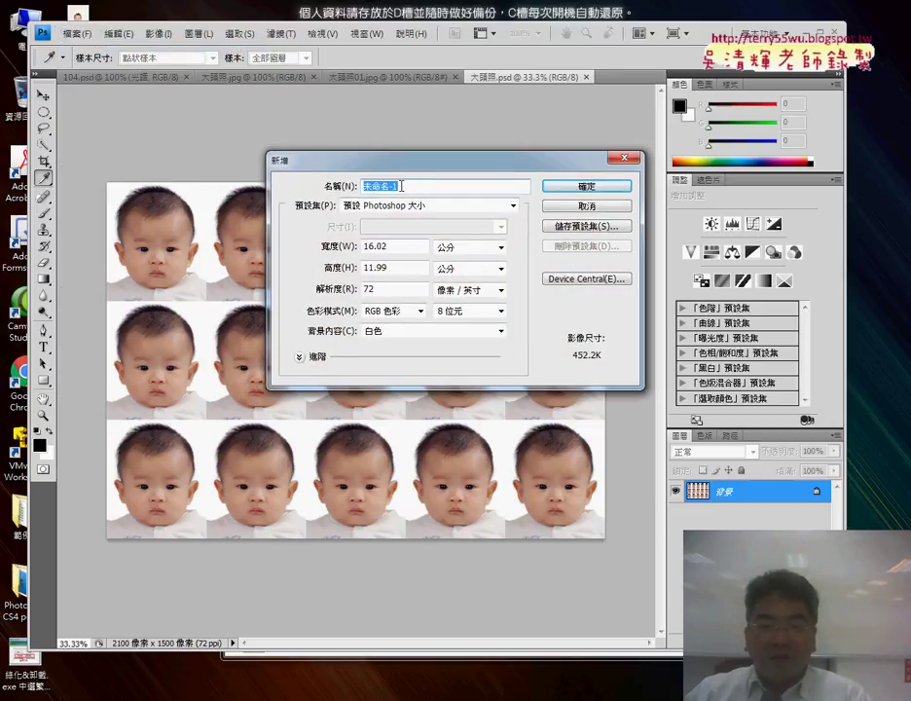
pyautogui.click(501, 247)
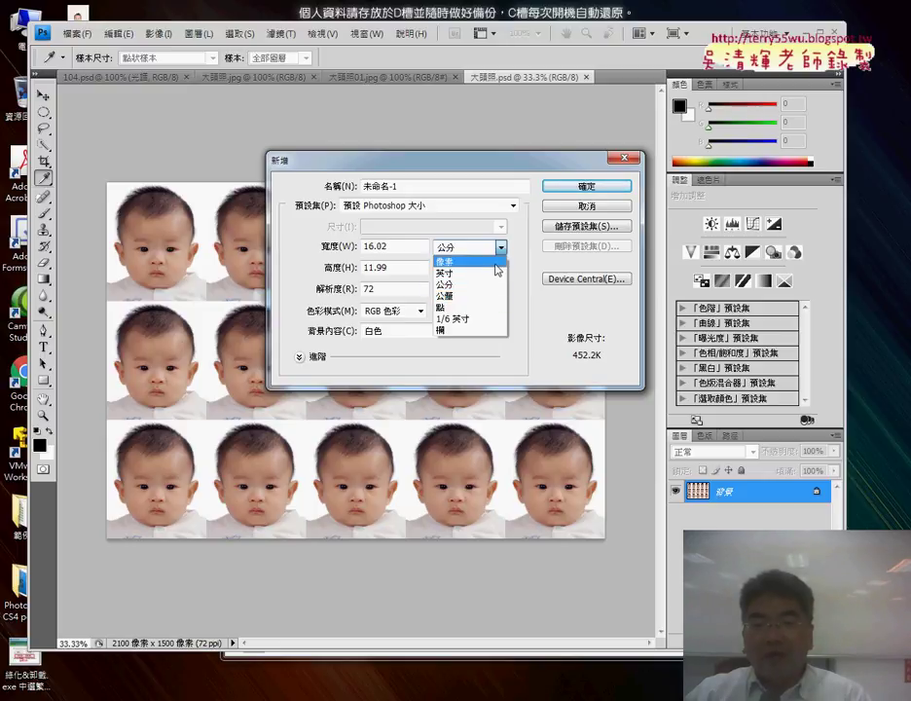
pyautogui.click(444, 261)
pyautogui.doubleClick(384, 246)
pyautogui.write('21')
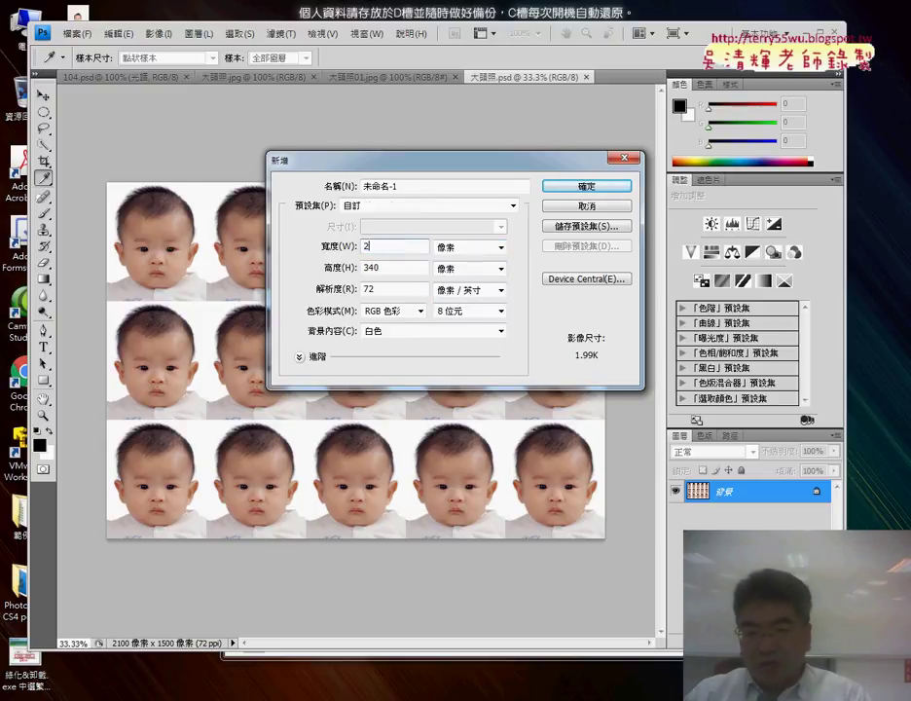
pyautogui.write('00')
pyautogui.press('Tab')
pyautogui.write('1')
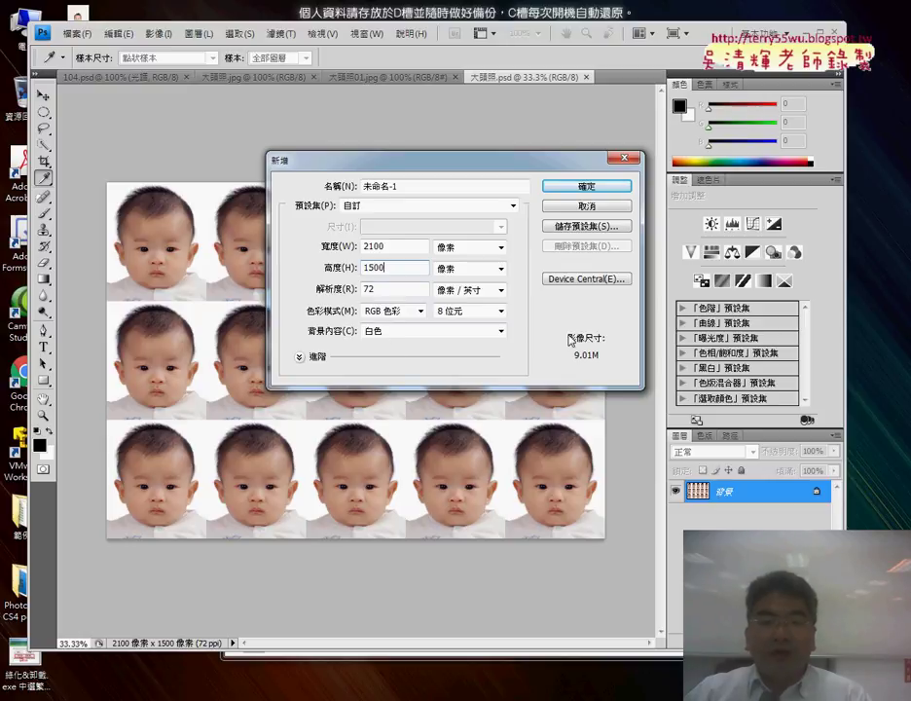
pyautogui.click(577, 185)
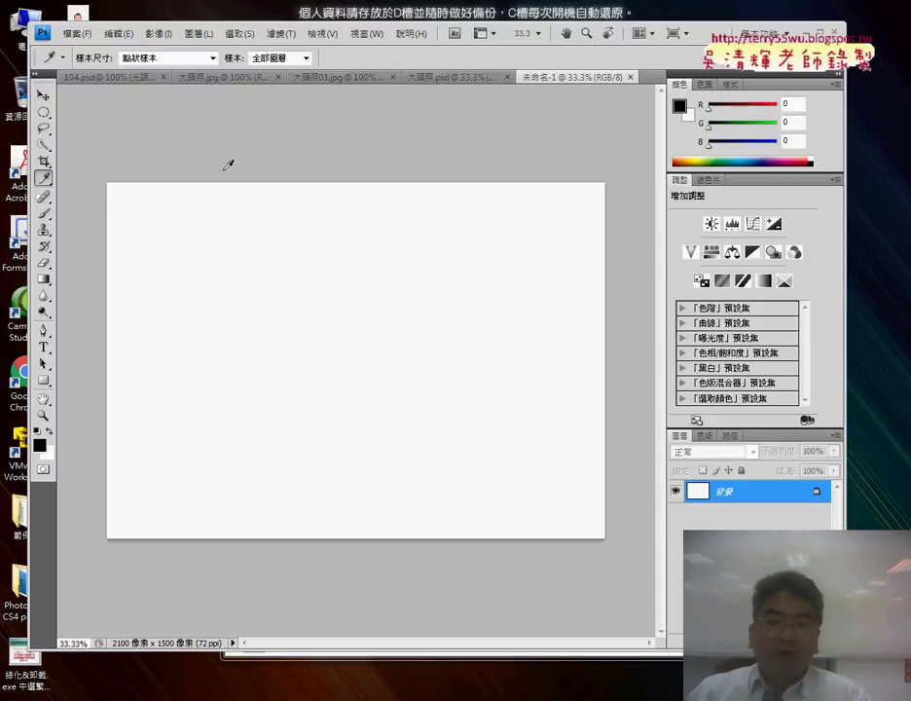
# - Show the 大頭照.psd grid, mark its rows, corners and 2100 width, then clear the marks
pyautogui.click(424, 77)
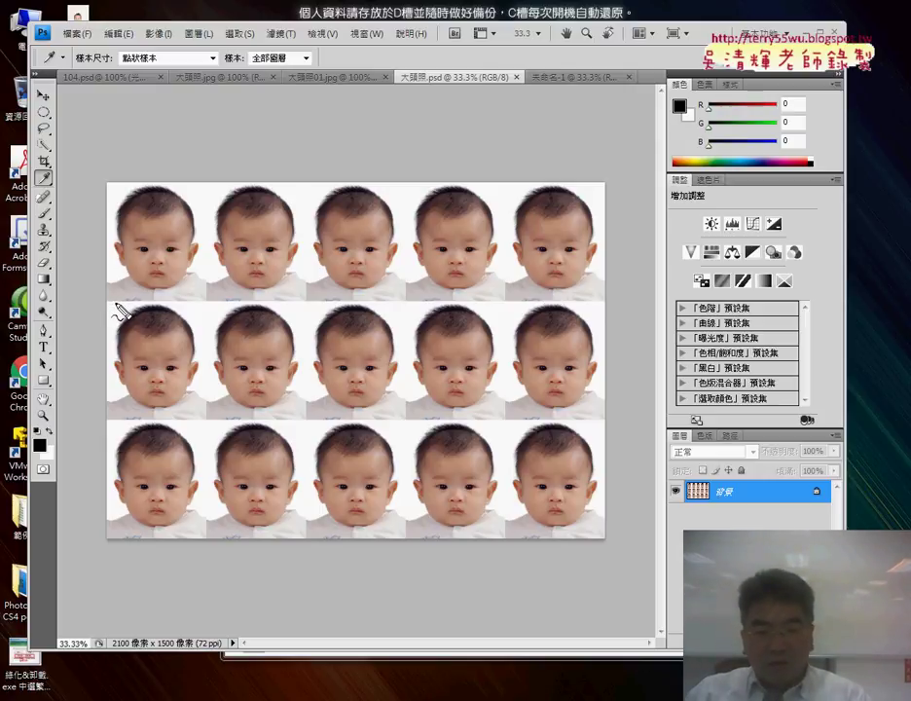
pyautogui.moveTo(105, 303); pyautogui.dragTo(125, 303)
pyautogui.moveTo(108, 418); pyautogui.dragTo(128, 418)
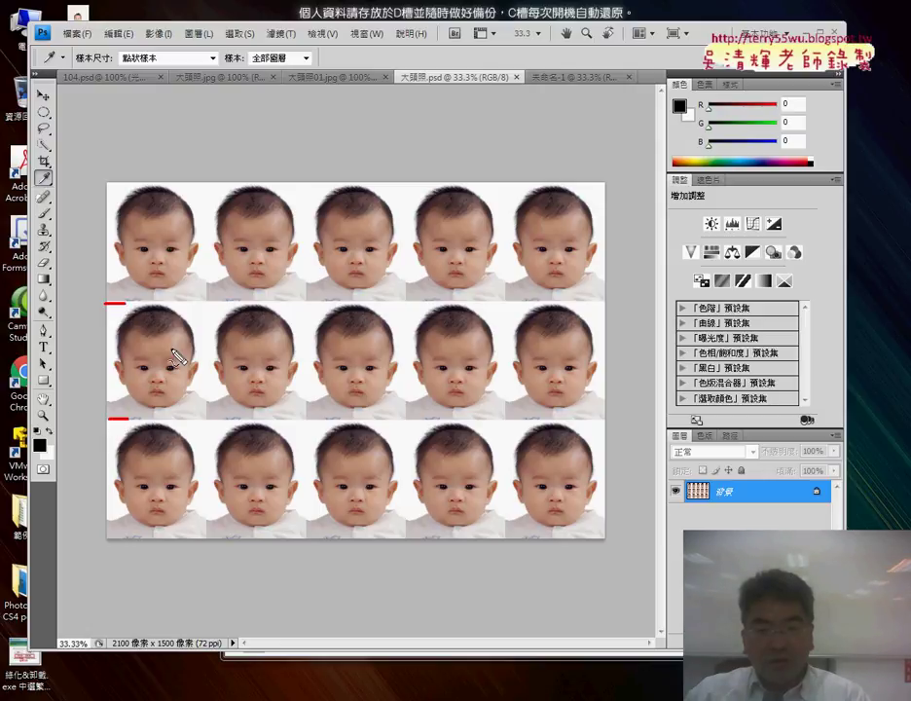
pyautogui.moveTo(207, 185); pyautogui.dragTo(208, 195)
pyautogui.moveTo(132, 166); pyautogui.dragTo(165, 143)
pyautogui.moveTo(597, 169); pyautogui.dragTo(607, 183)
pyautogui.moveTo(334, 133)
pyautogui.mouseDown()
pyautogui.moveTo(362, 149)
pyautogui.moveTo(406, 136)
pyautogui.moveTo(439, 138)
pyautogui.mouseUp()
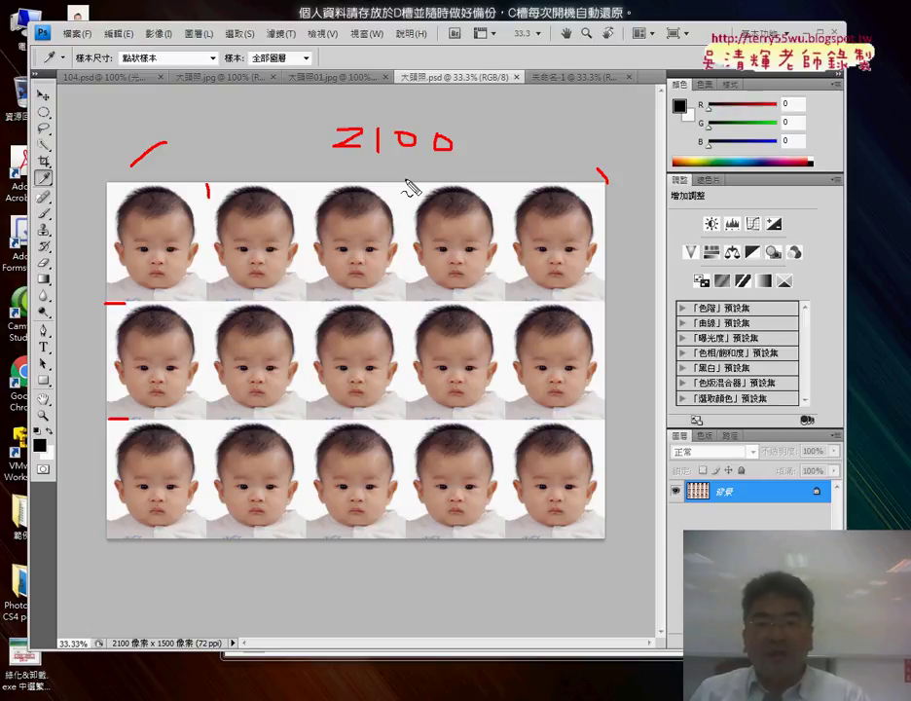
pyautogui.press('Escape')
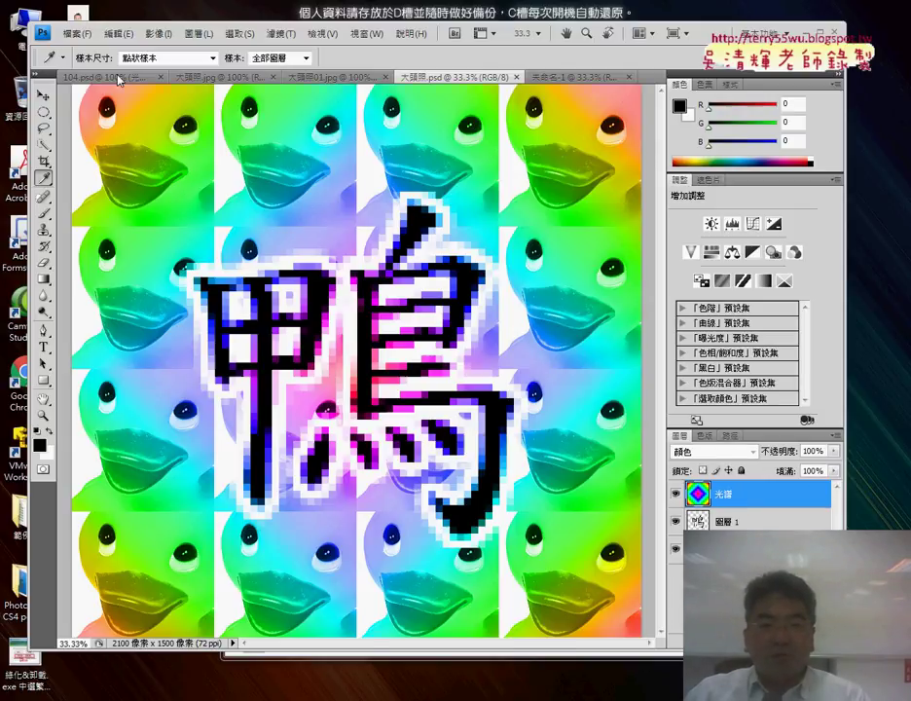
# - Open the _雜照題目 > 104 exercise folder in the file browser
pyautogui.click(92, 76)
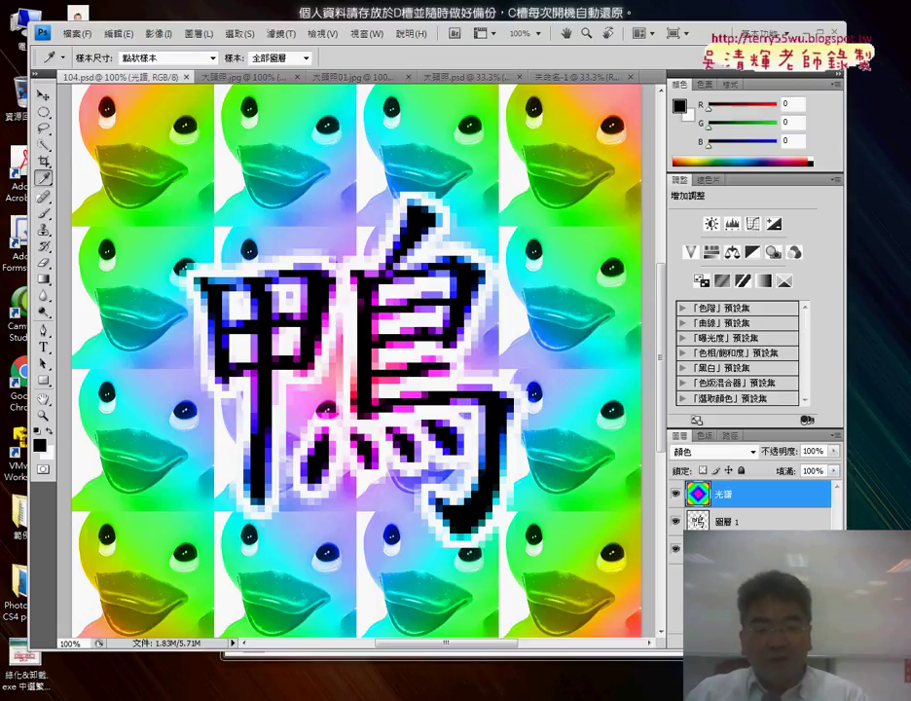
pyautogui.click(553, 613)
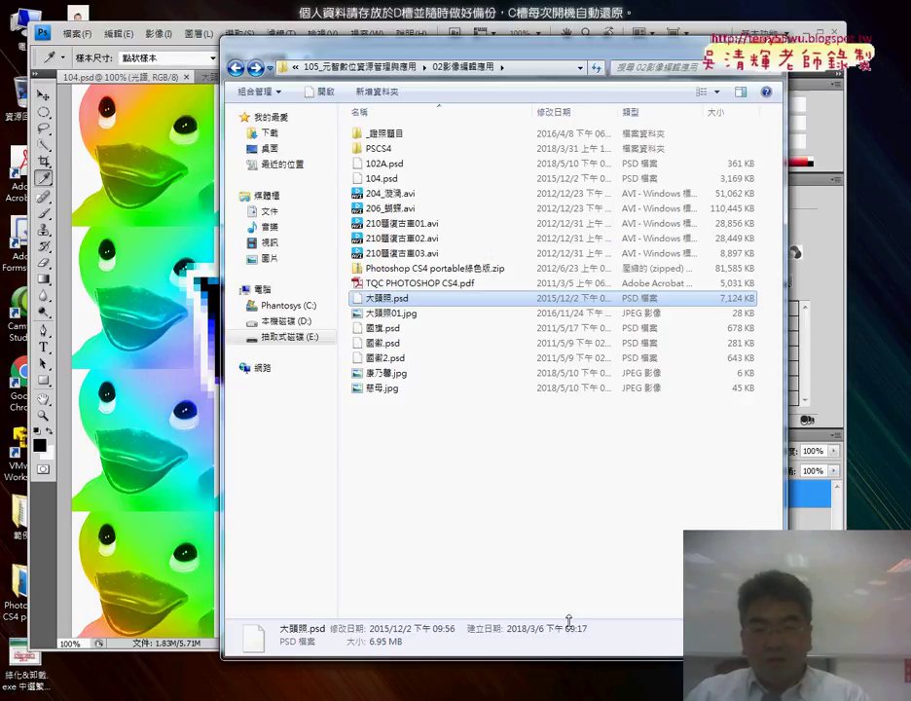
pyautogui.doubleClick(385, 134)
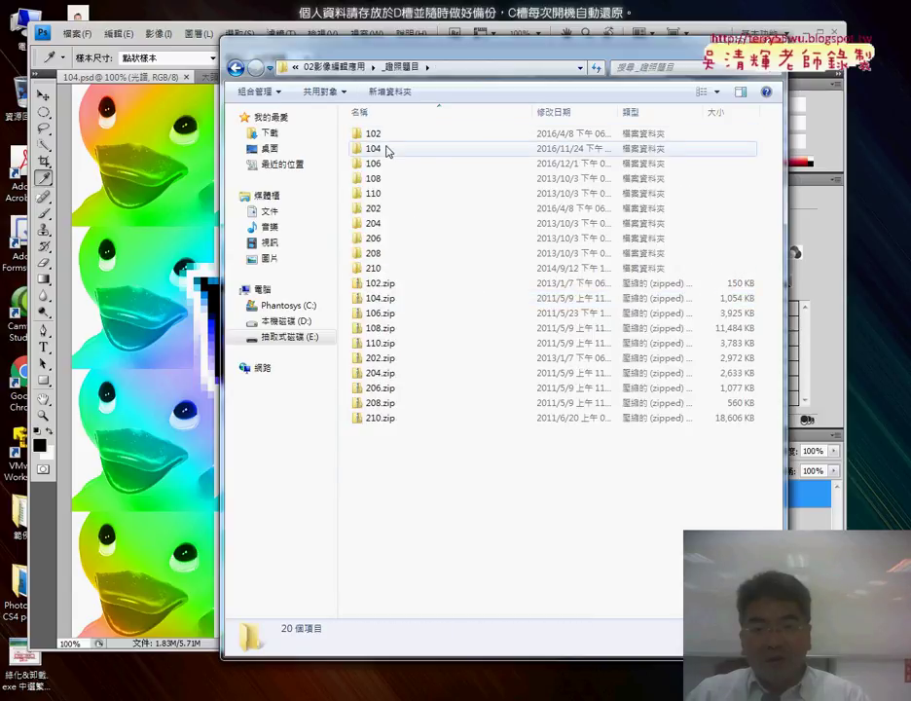
pyautogui.doubleClick(389, 149)
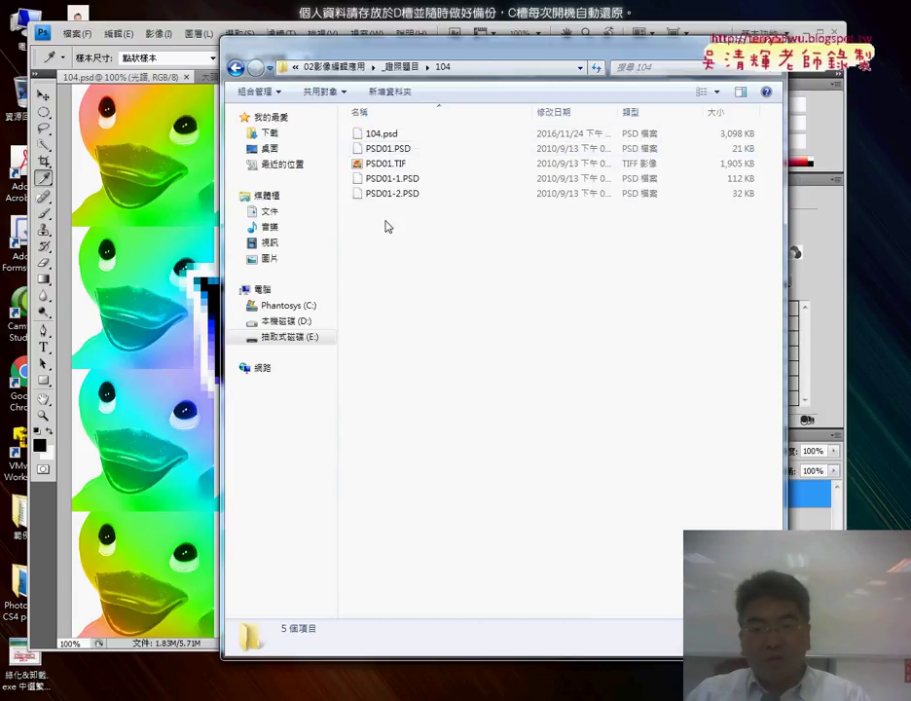
# - Select PSD01.PSD, PSD01-1.PSD and PSD01-2.PSD and drag them into Photoshop
pyautogui.moveTo(386, 222); pyautogui.dragTo(386, 151)
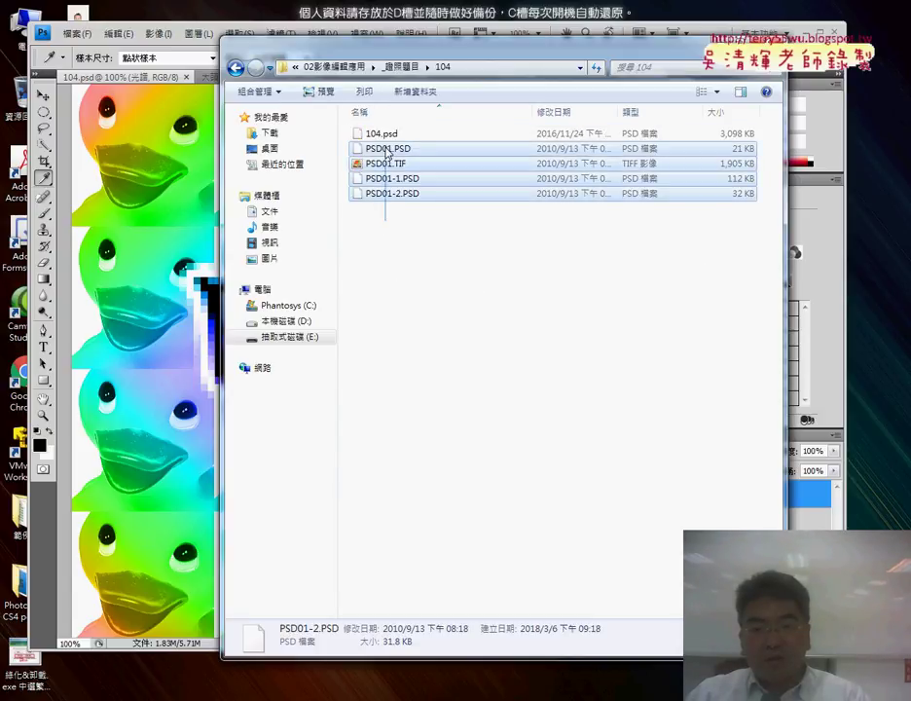
pyautogui.keyDown('ctrl'); pyautogui.click(393, 162); pyautogui.keyUp('ctrl')
pyautogui.moveTo(392, 150); pyautogui.dragTo(166, 153)
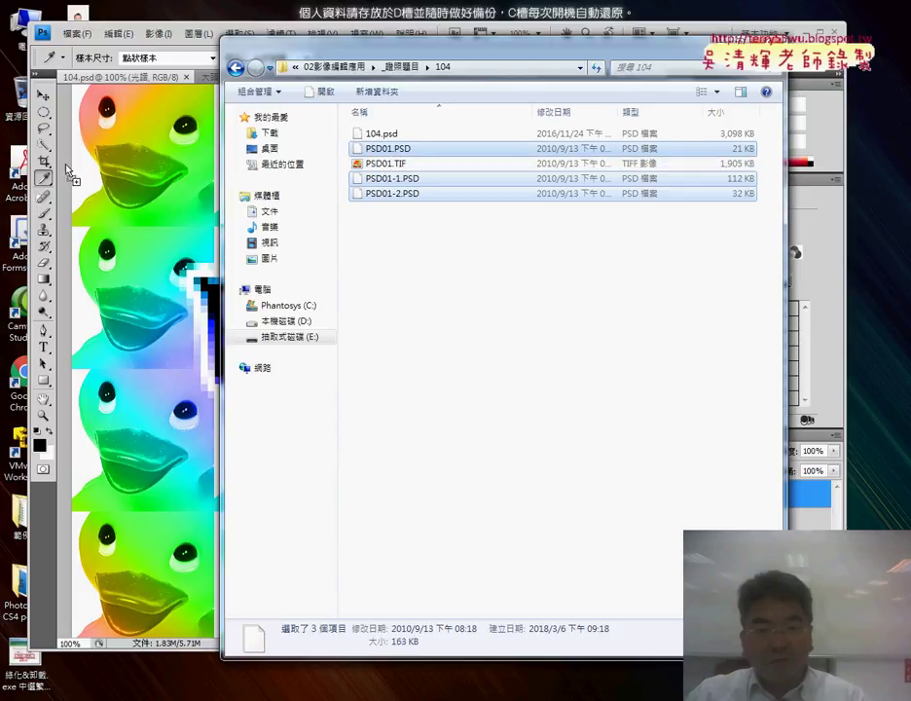
pyautogui.moveTo(66, 167); pyautogui.dragTo(66, 167)
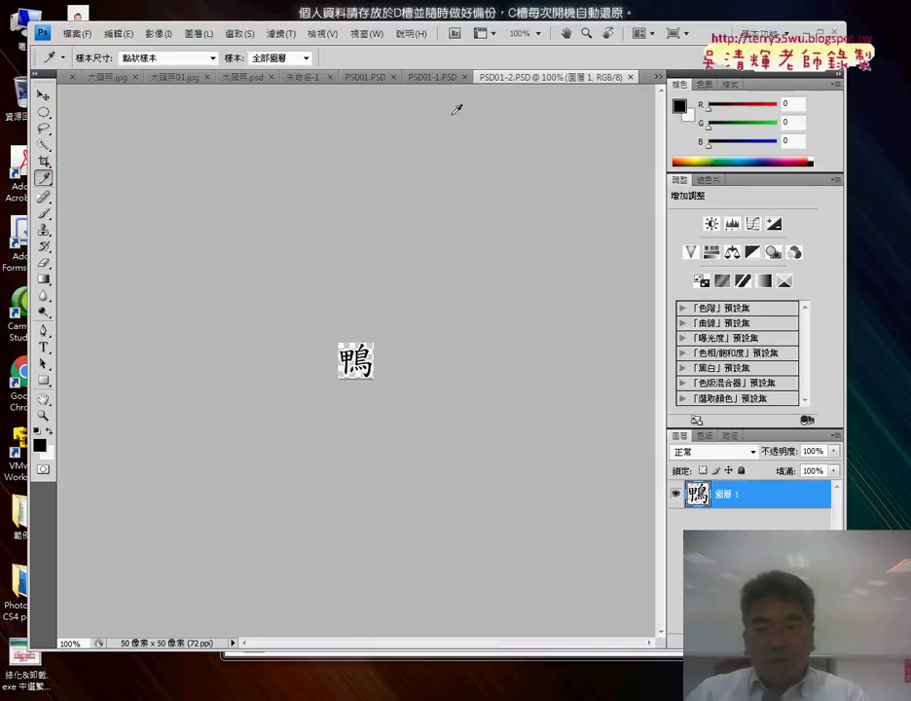
# - Show PSD01-1.PSD's green duck, check the Edit menu, then switch to Chrome
pyautogui.click(424, 86)
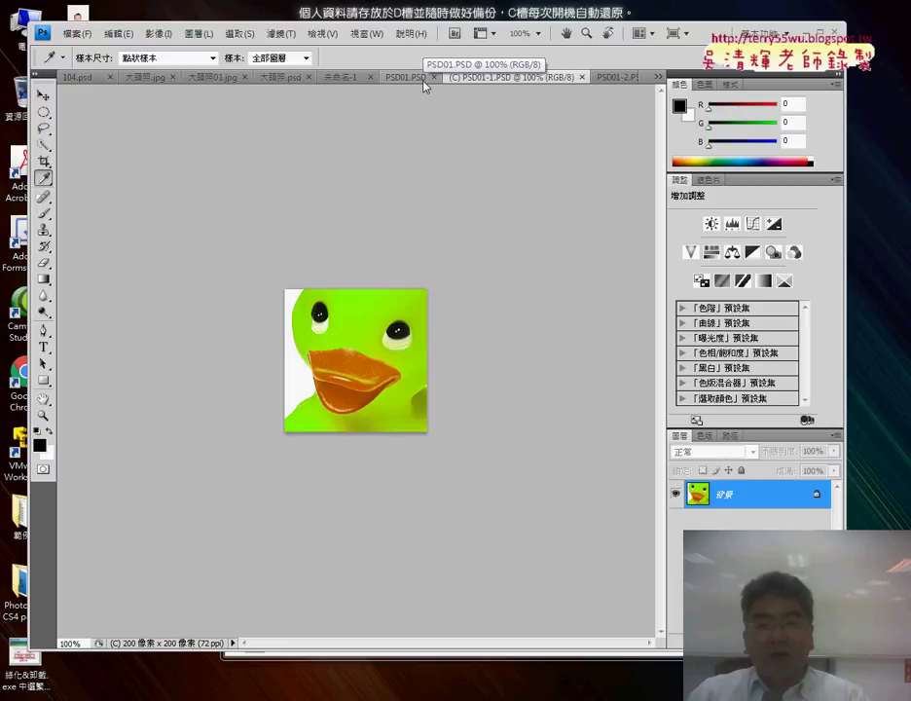
pyautogui.click(119, 33)
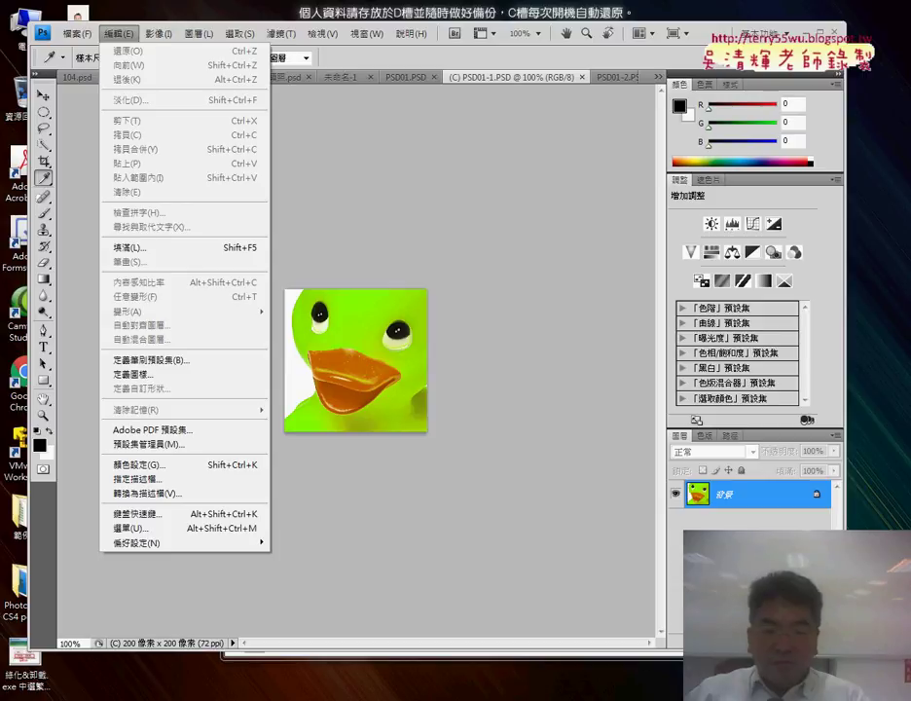
pyautogui.hotkey('alt', 'Tab')
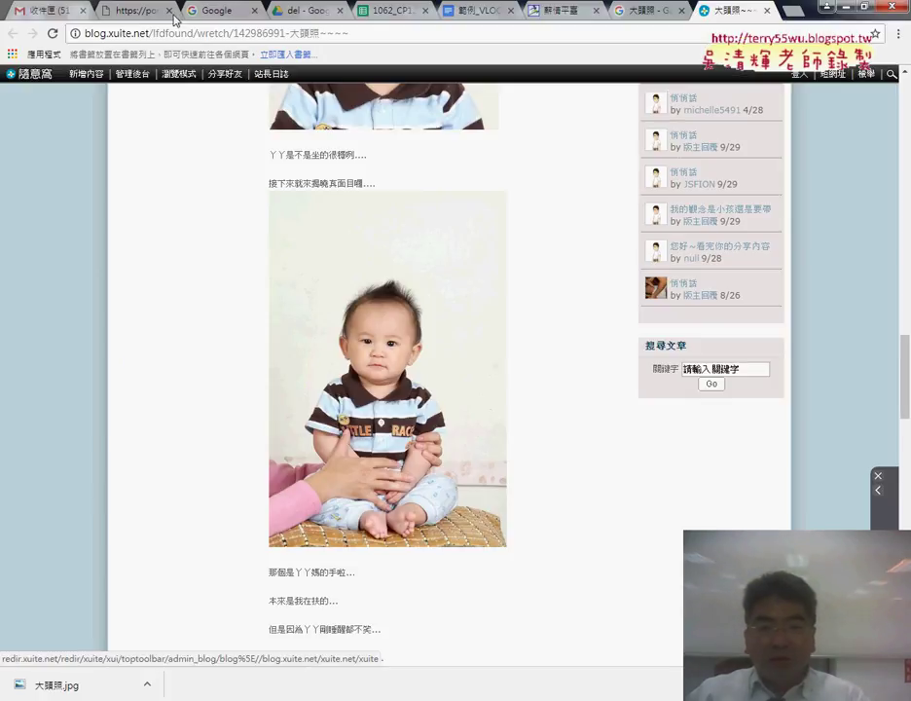
# - Open the 文獻數位化編輯與應用 course wall and highlight the 102變化題練習 and 104 homework titles
pyautogui.click(142, 11)
pyautogui.click(32, 75)
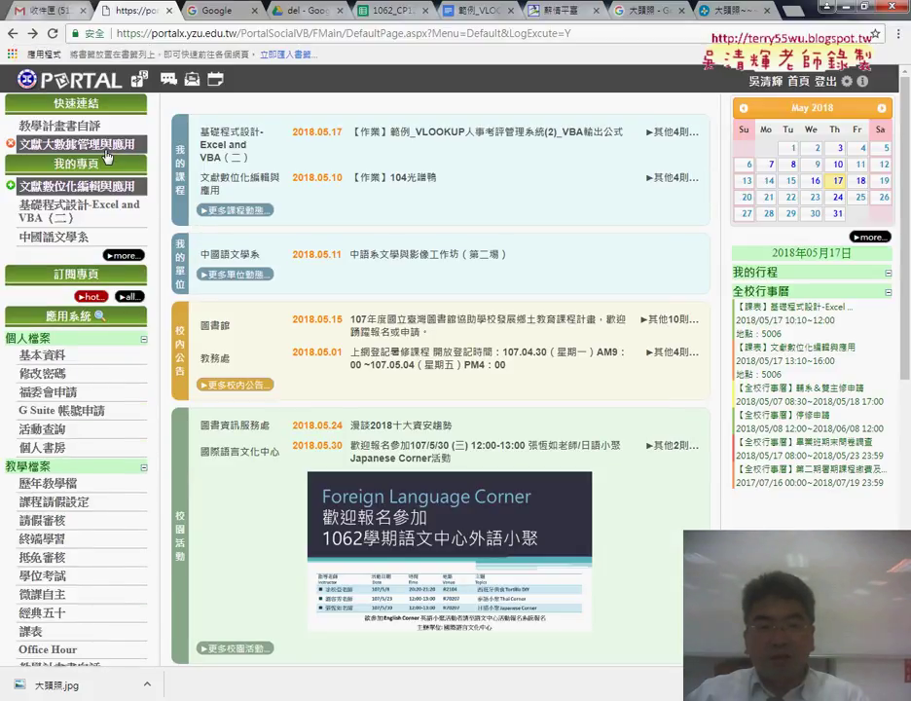
pyautogui.click(106, 151)
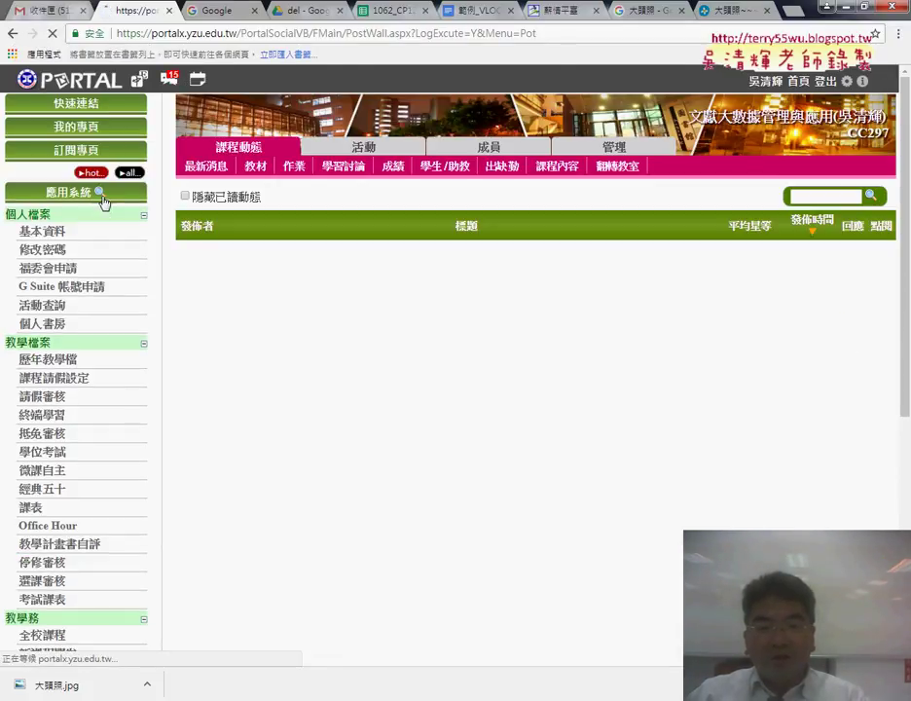
pyautogui.click(58, 78)
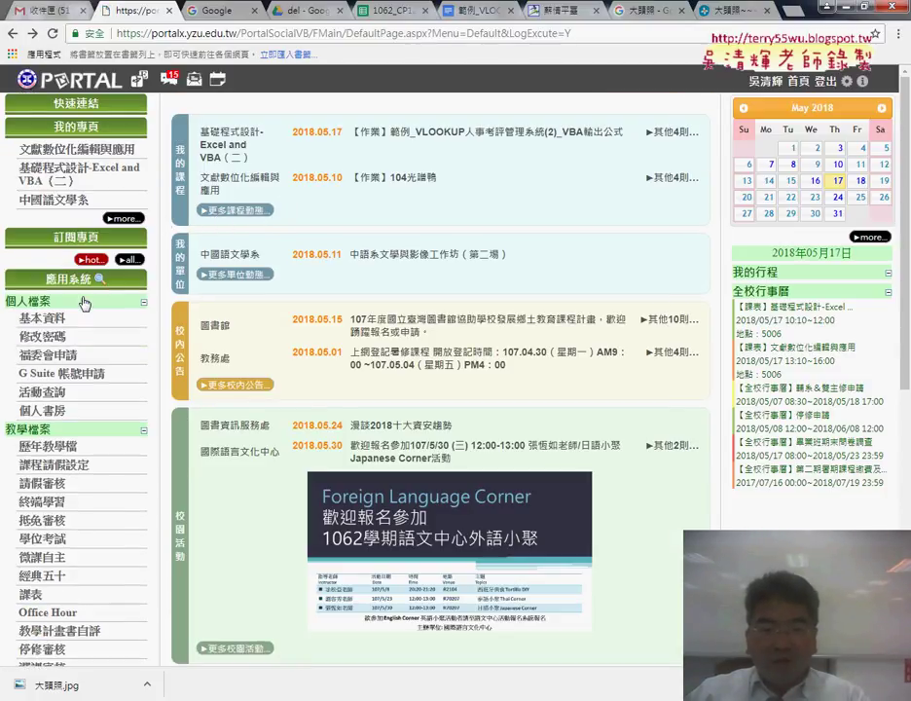
pyautogui.click(82, 139)
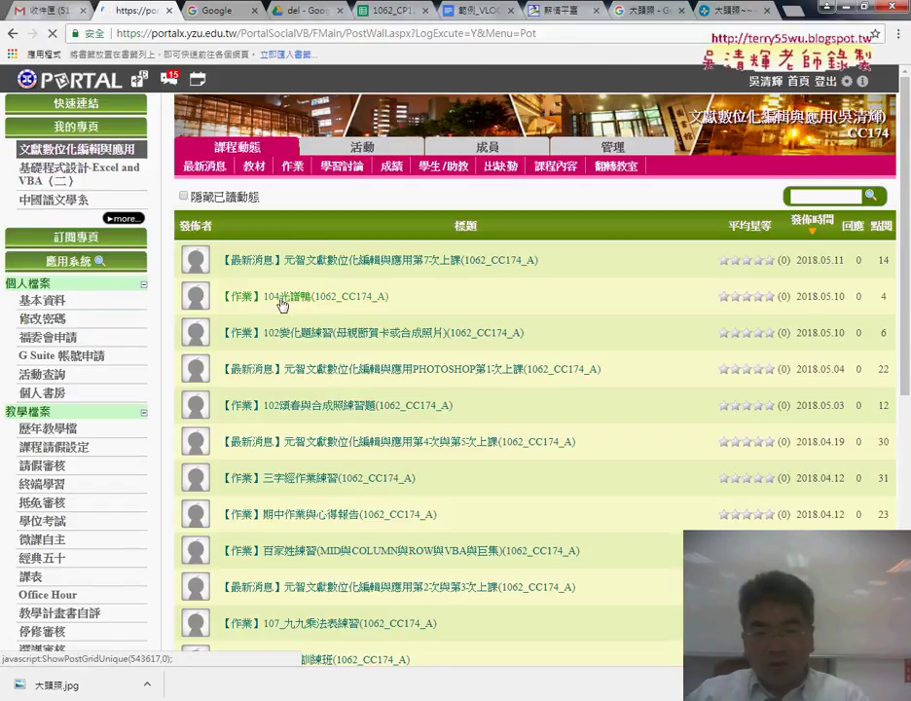
pyautogui.moveTo(526, 334); pyautogui.dragTo(248, 337)
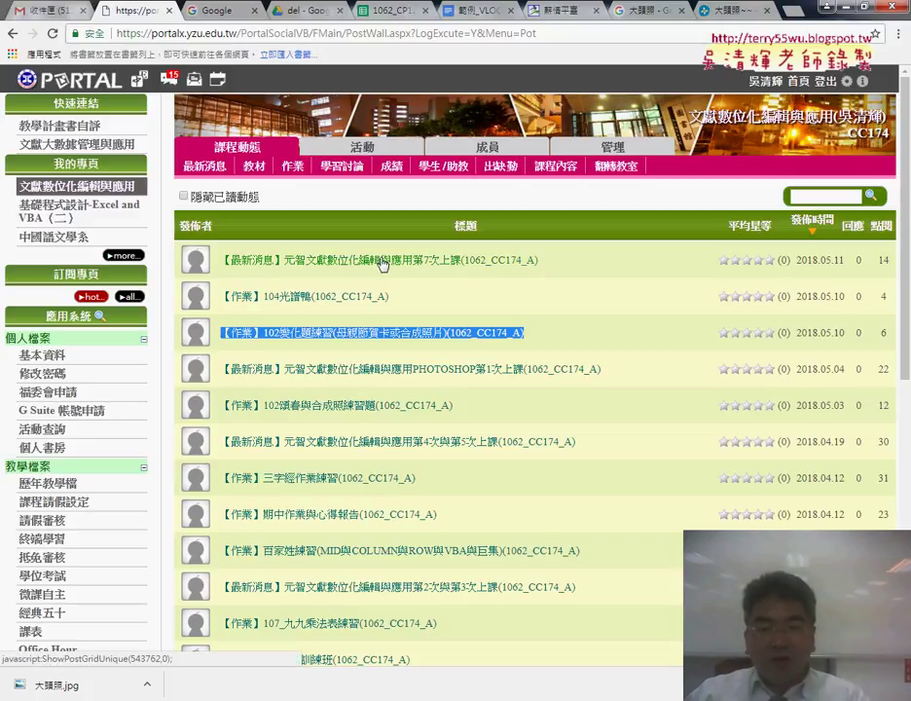
pyautogui.moveTo(390, 298); pyautogui.dragTo(264, 299)
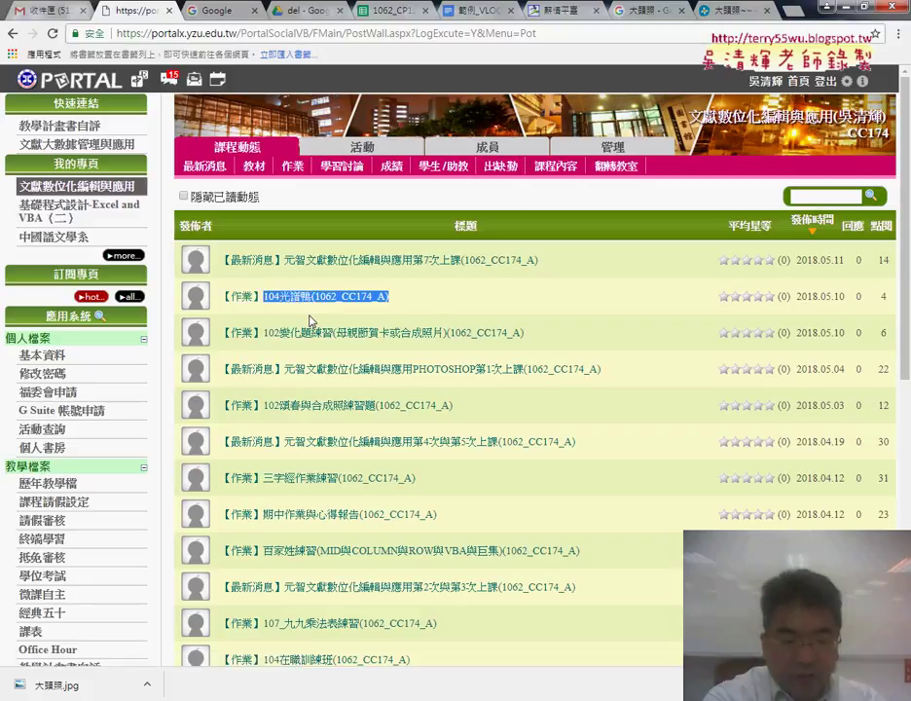
# - From the Google Images 大頭照 results, switch to the 大頭照~~~ Xuite blog post
pyautogui.hotkey('ctrl', 'Tab')
pyautogui.hotkey('ctrl', 'Tab')
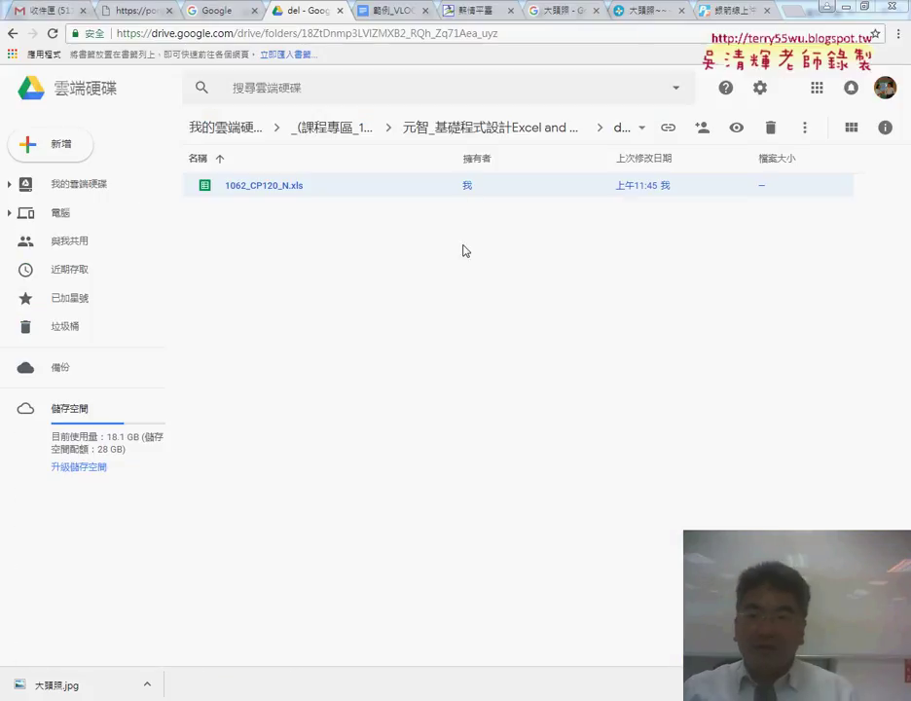
pyautogui.click(552, 17)
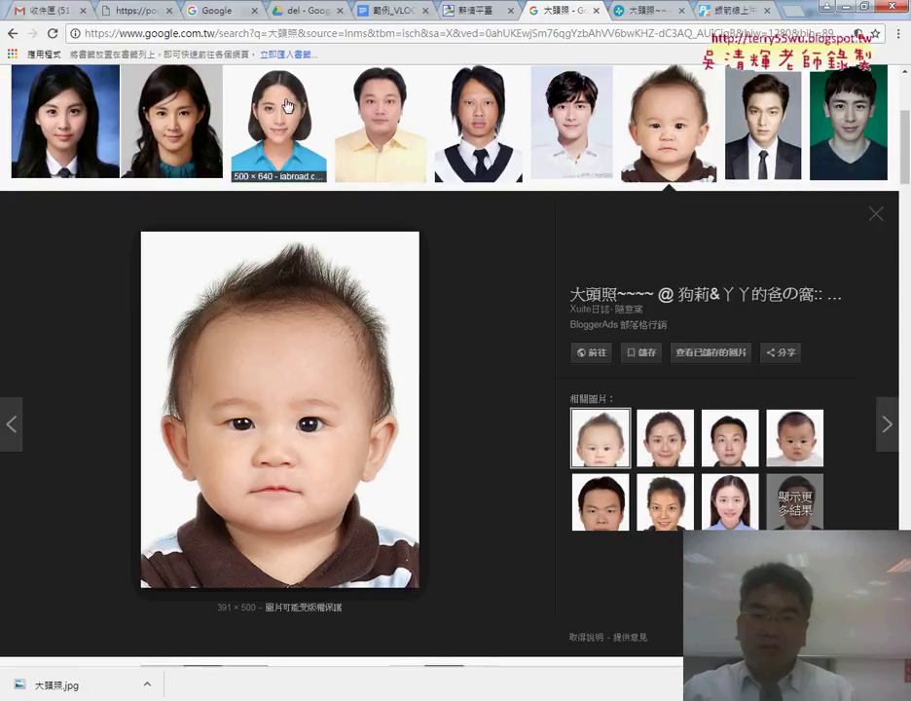
pyautogui.scroll(3, 319, 346)
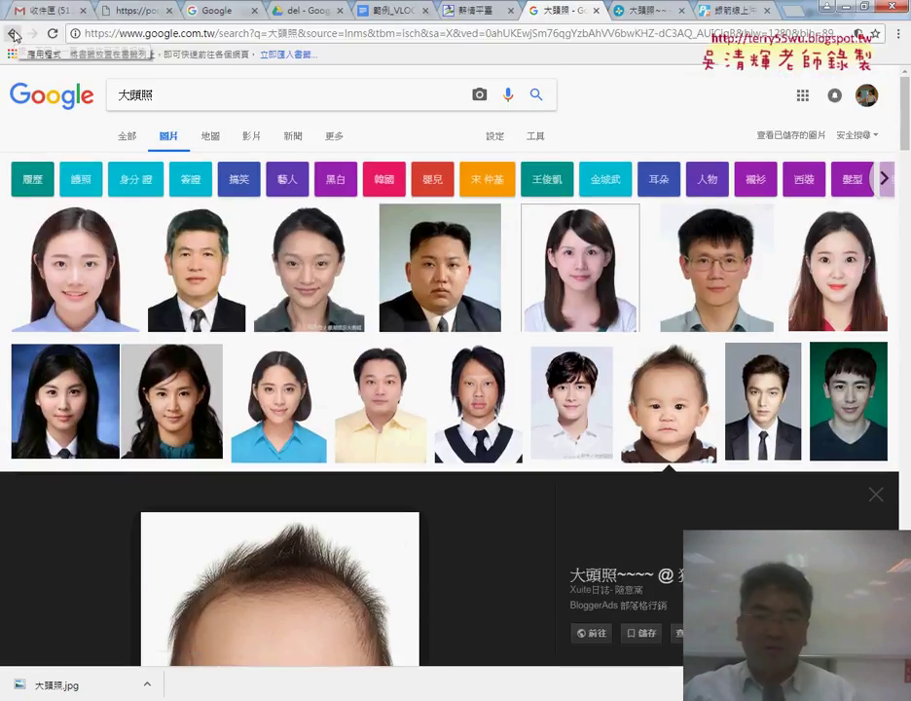
pyautogui.click(643, 12)
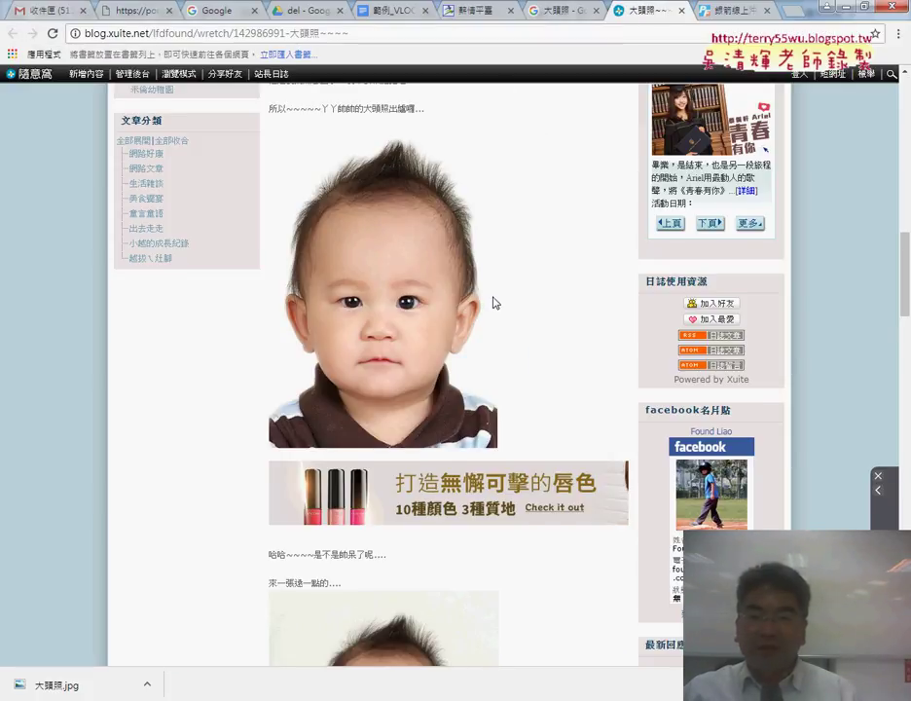
pyautogui.scroll(3, 493, 303)
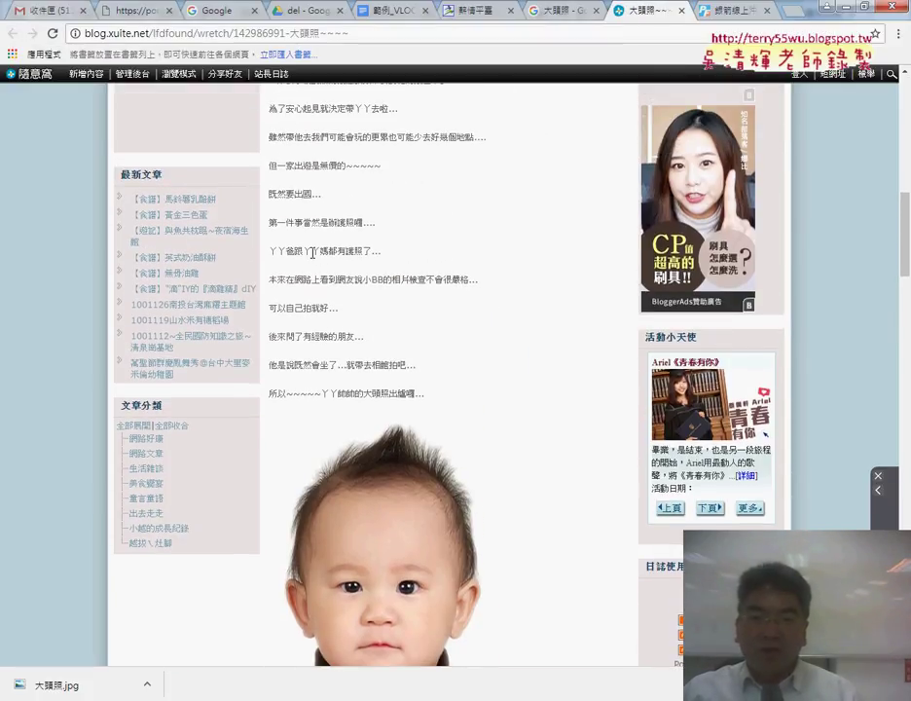
# - Select the phrase 香港三天二夜自由行 above the baby photo
pyautogui.scroll(2, 375, 253)
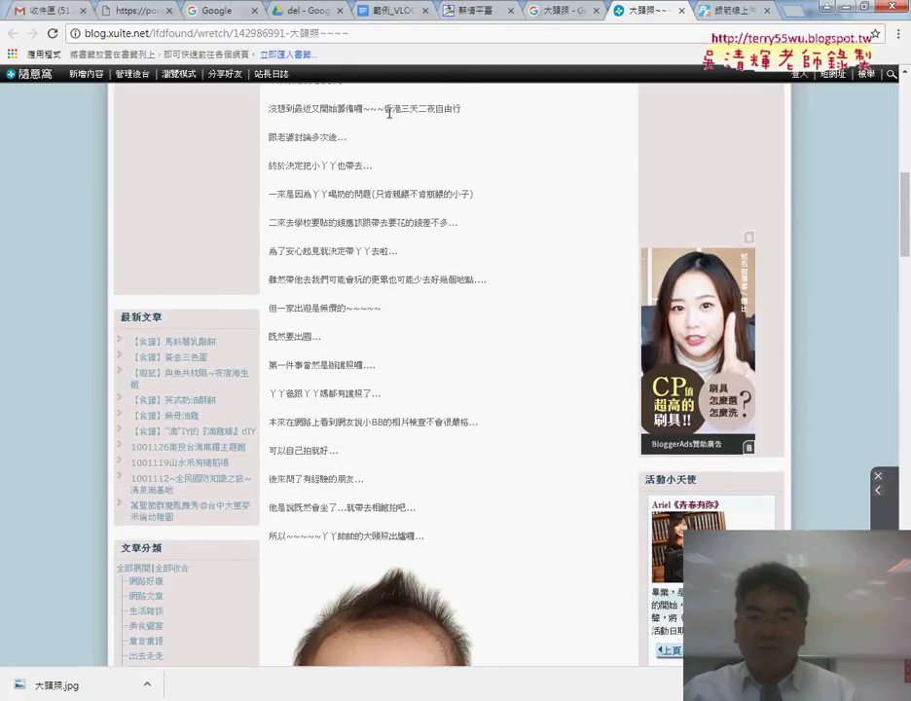
pyautogui.moveTo(407, 110); pyautogui.dragTo(461, 112)
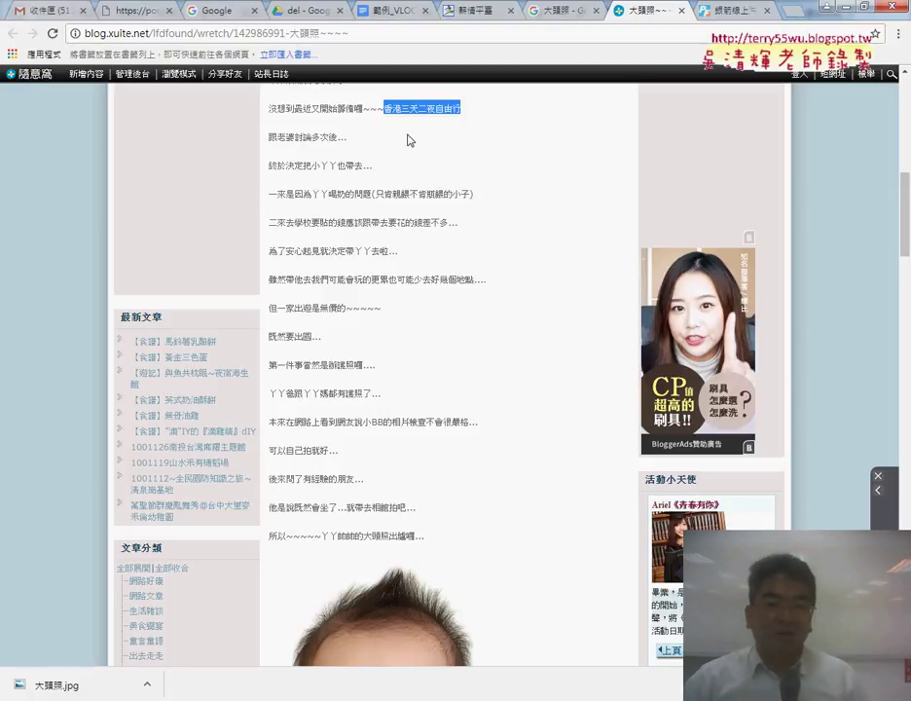
# - Scroll through the blog post to view its other baby photos, including the sitting baby
pyautogui.scroll(-1, 439, 232)
pyautogui.scroll(-1, 439, 235)
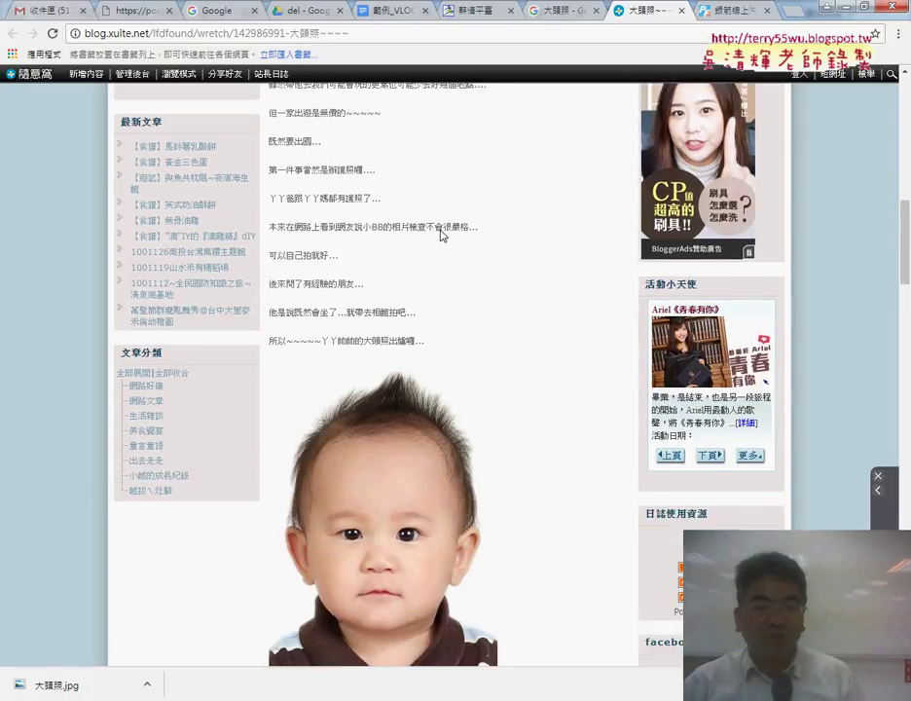
pyautogui.scroll(-2, 458, 239)
pyautogui.scroll(-3, 470, 243)
pyautogui.scroll(-3, 528, 300)
pyautogui.scroll(-3, 528, 297)
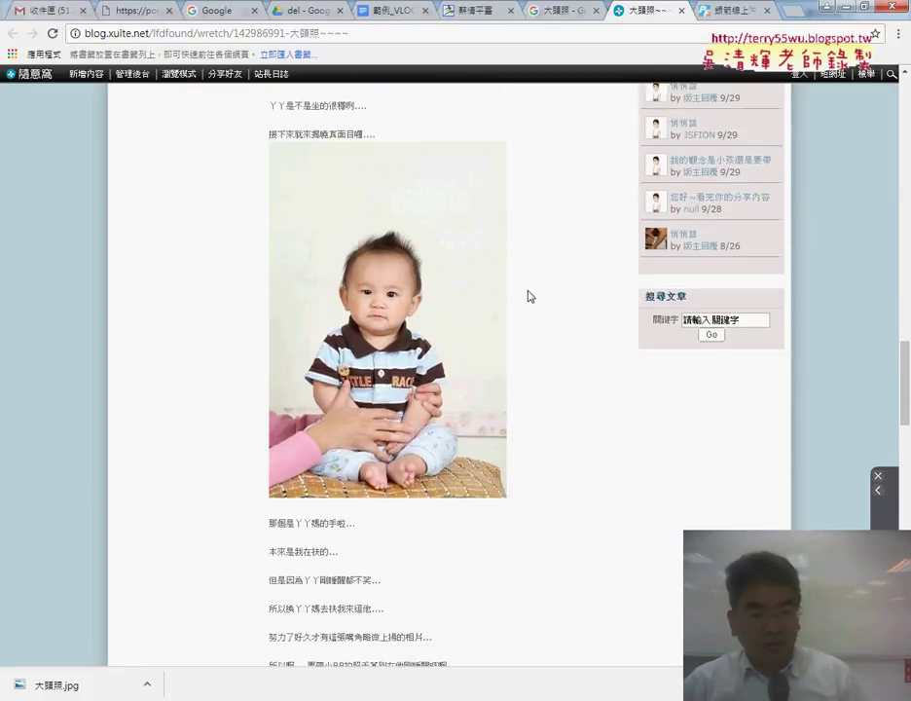
pyautogui.scroll(-2, 529, 297)
pyautogui.scroll(2, 529, 294)
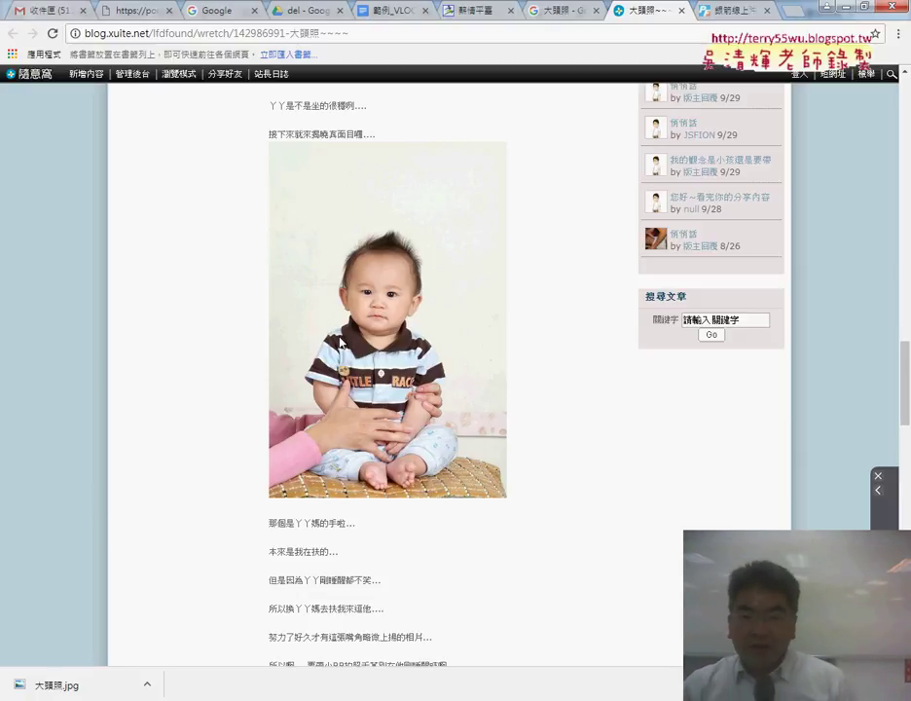
pyautogui.scroll(1, 535, 340)
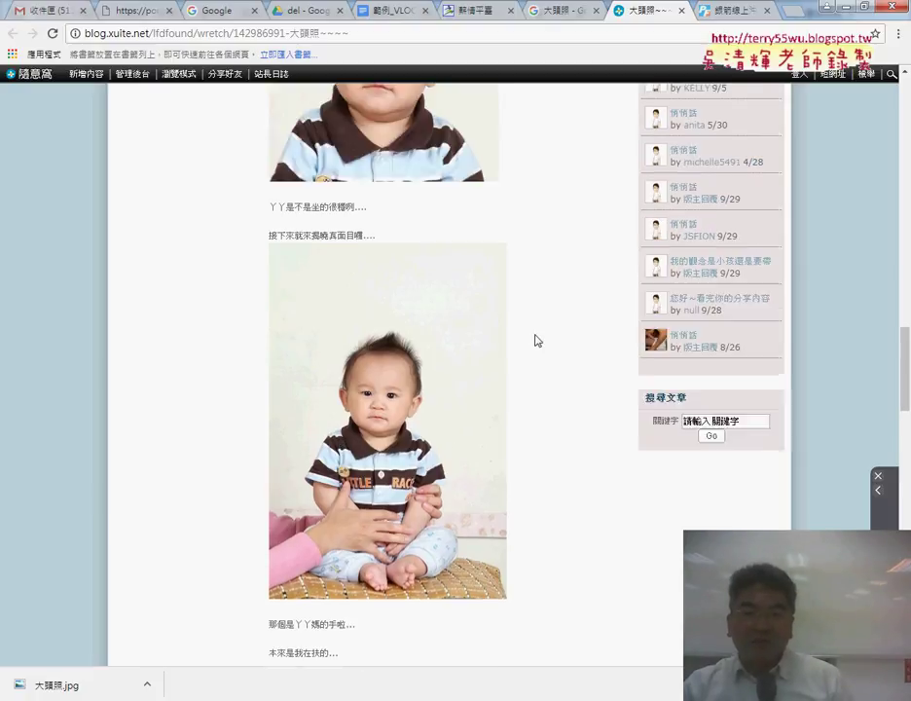
pyautogui.scroll(1, 537, 339)
pyautogui.scroll(-2, 537, 339)
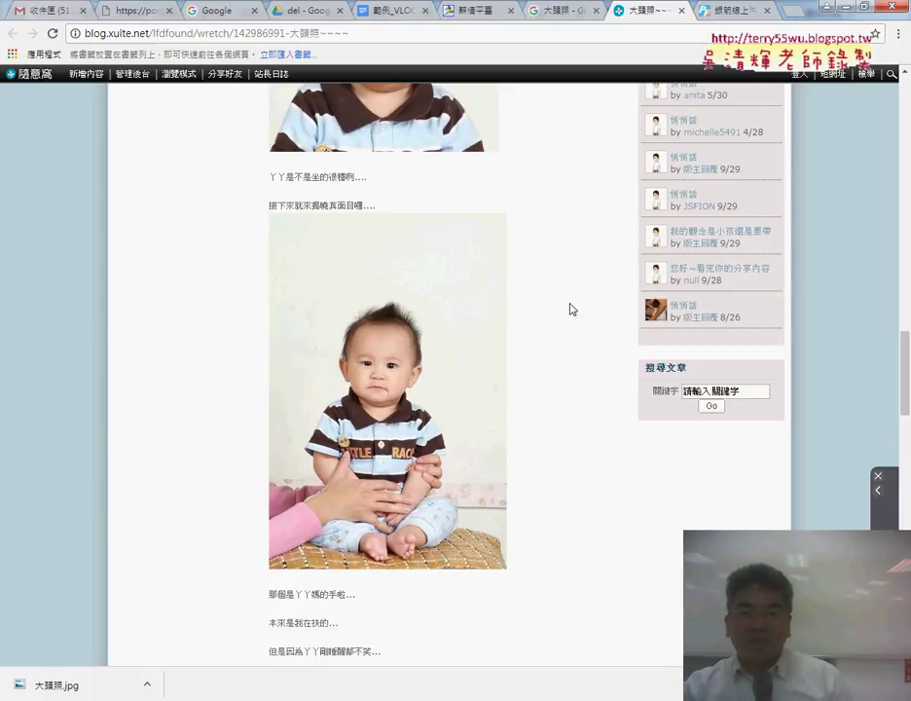
# - Go back to the Google results and highlight the 線上沖洗 search query
pyautogui.click(732, 10)
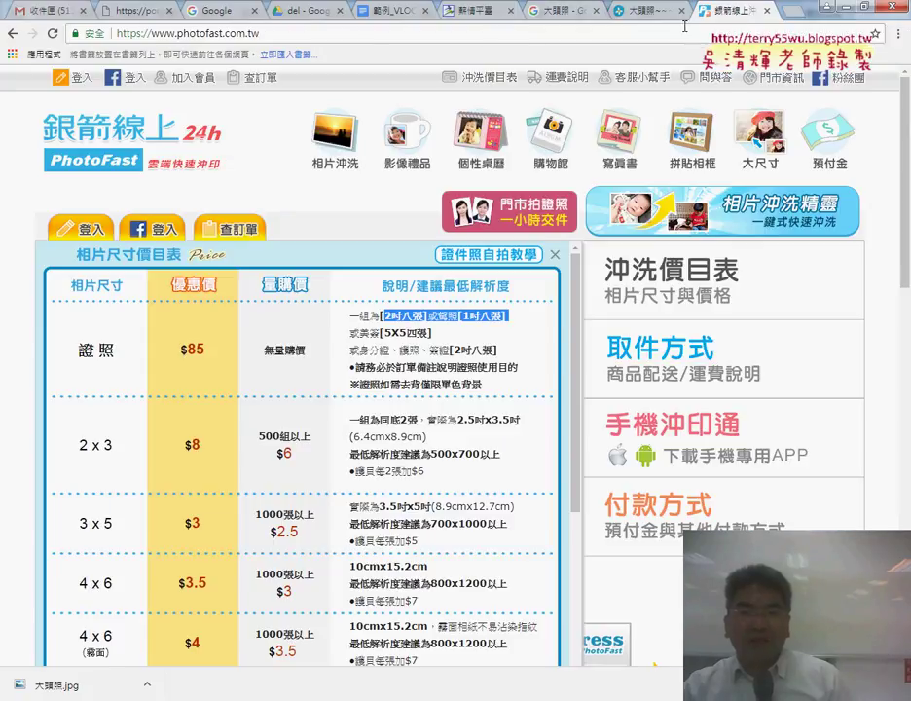
pyautogui.click(11, 34)
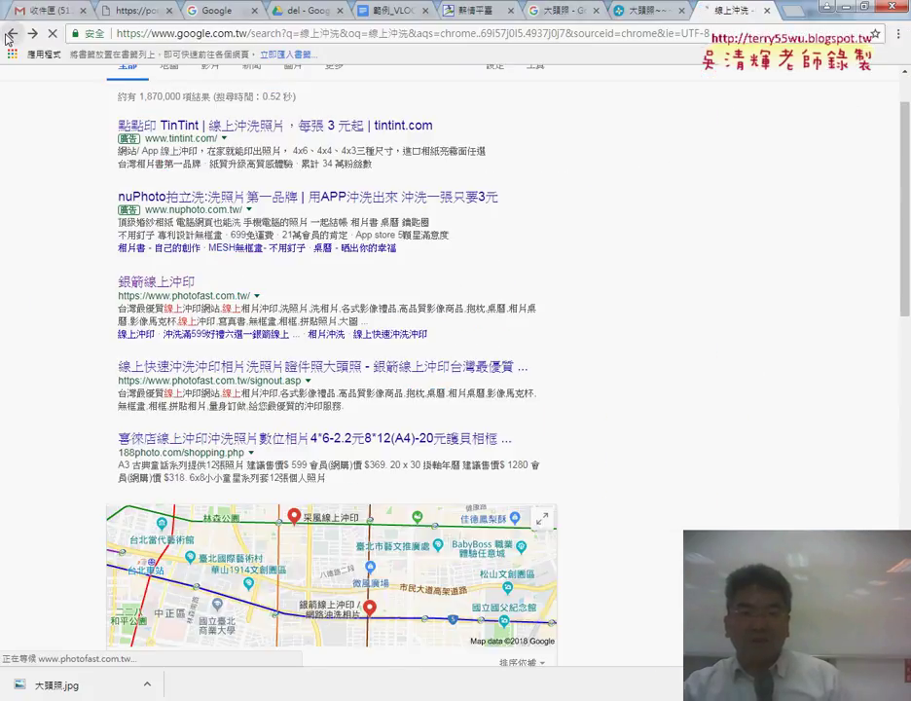
pyautogui.scroll(1, 60, 134)
pyautogui.moveTo(180, 95); pyautogui.dragTo(116, 96)
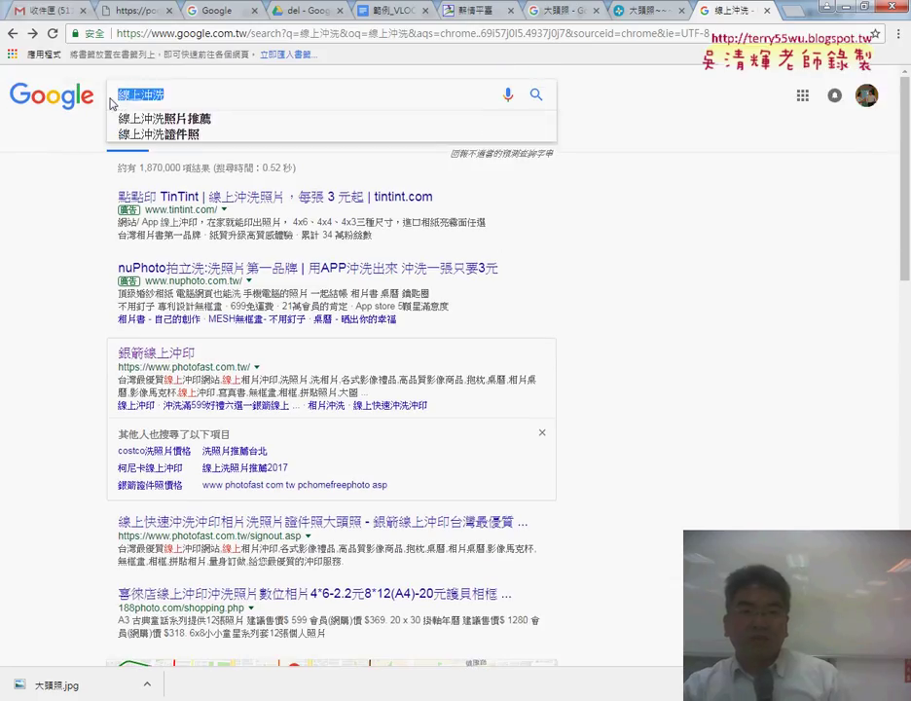
pyautogui.scroll(-3, 42, 240)
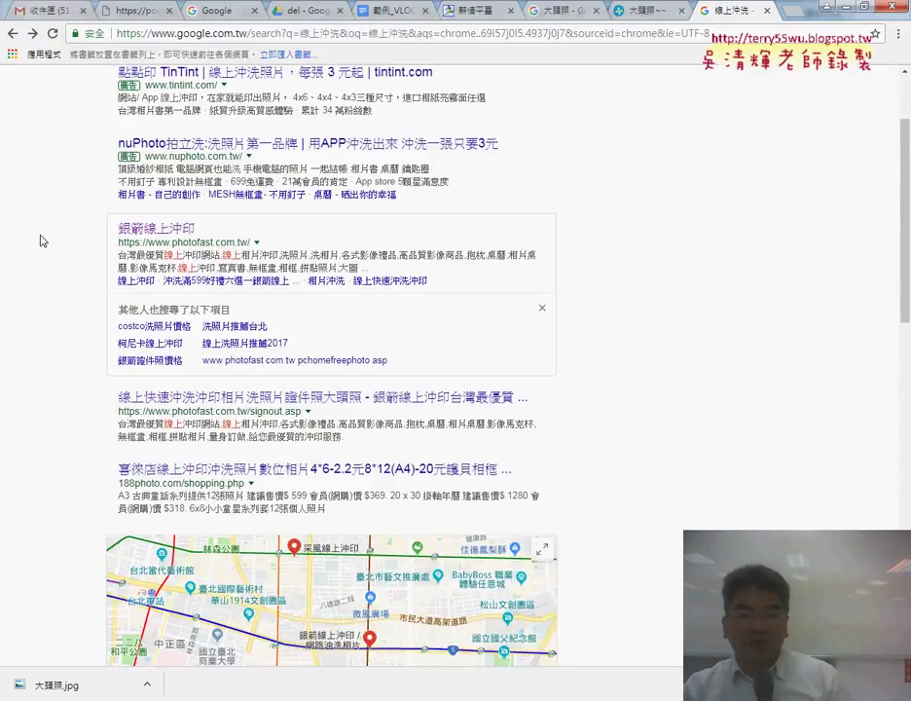
pyautogui.scroll(1, 42, 241)
pyautogui.scroll(1, 42, 240)
pyautogui.scroll(1, 42, 241)
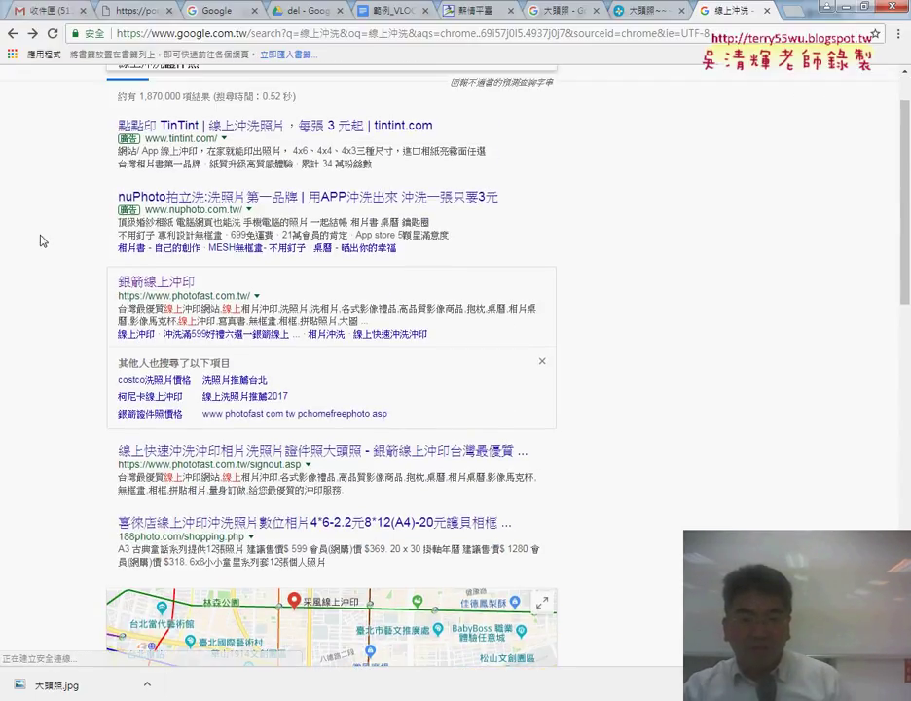
# - Open PhotoFast's 沖洗價目表 and highlight the $85 證照 row
pyautogui.click(163, 282)
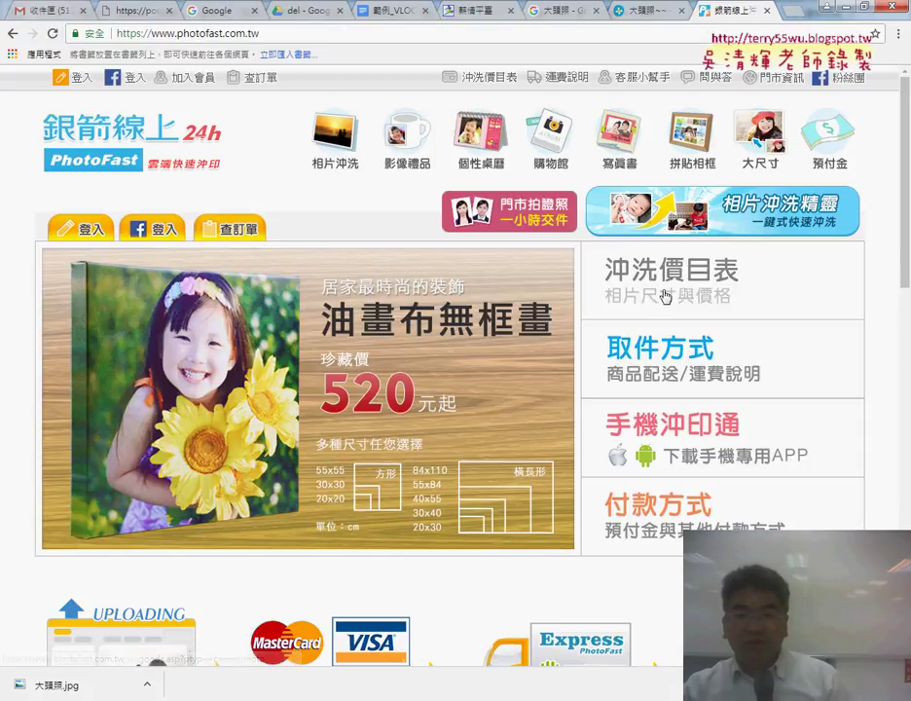
pyautogui.click(665, 296)
pyautogui.scroll(-3, 665, 296)
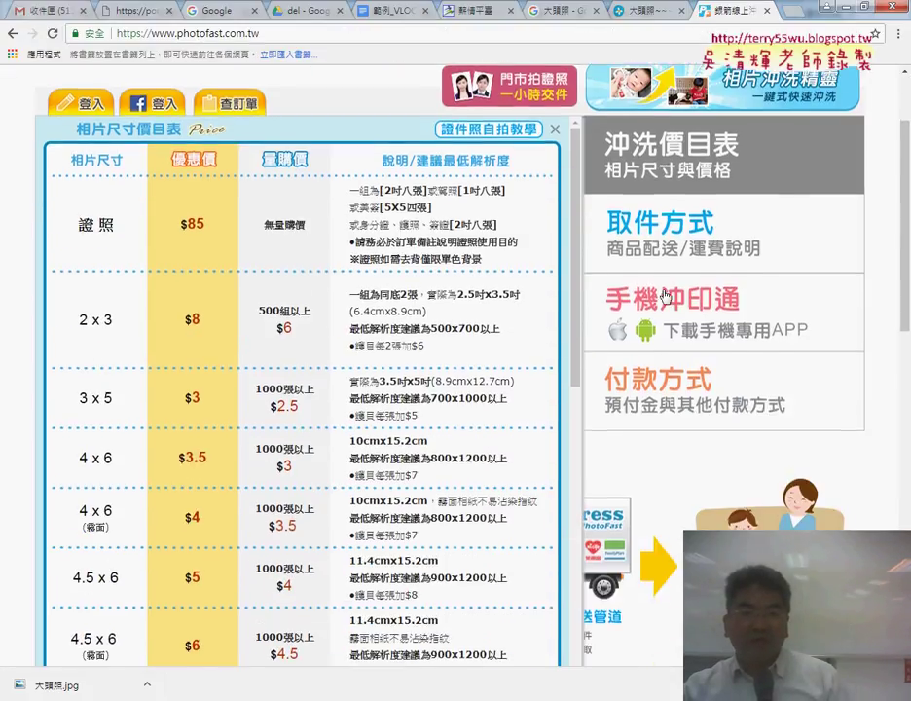
pyautogui.moveTo(78, 139)
pyautogui.mouseDown()
pyautogui.moveTo(337, 154)
pyautogui.moveTo(498, 185)
pyautogui.mouseUp()
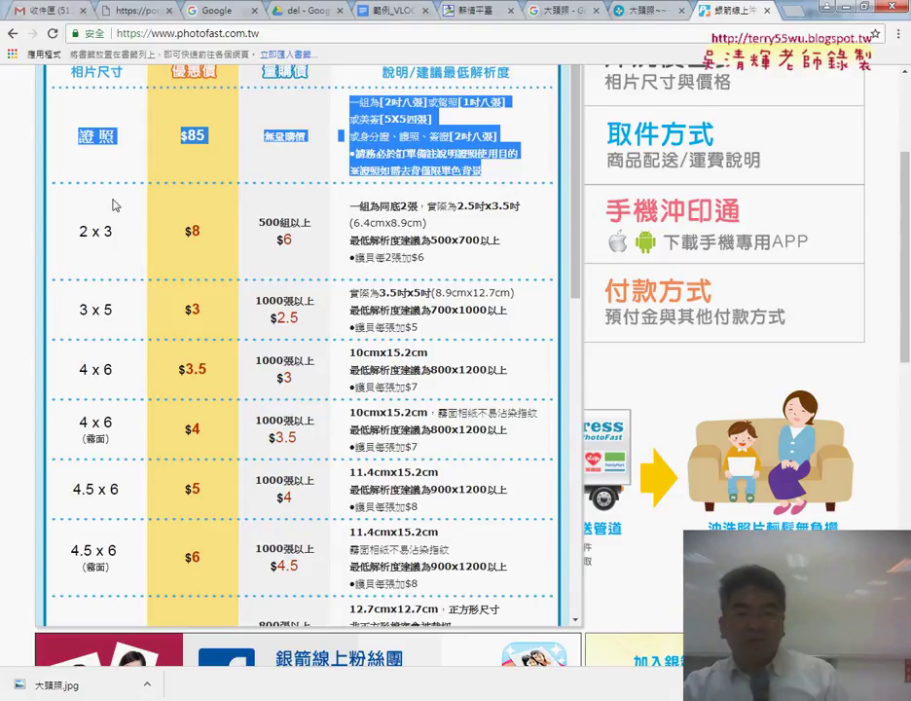
# - Highlight the 3 x 5 and 4 x 6 print sizes, the 3.5 price and size note
pyautogui.moveTo(76, 309); pyautogui.dragTo(125, 313)
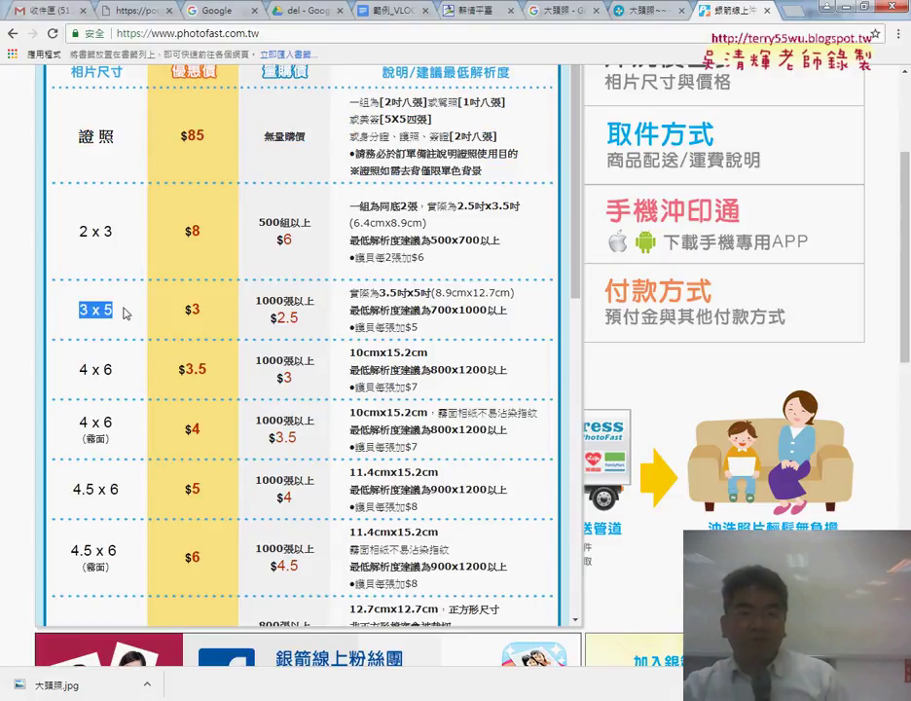
pyautogui.moveTo(80, 369); pyautogui.dragTo(118, 370)
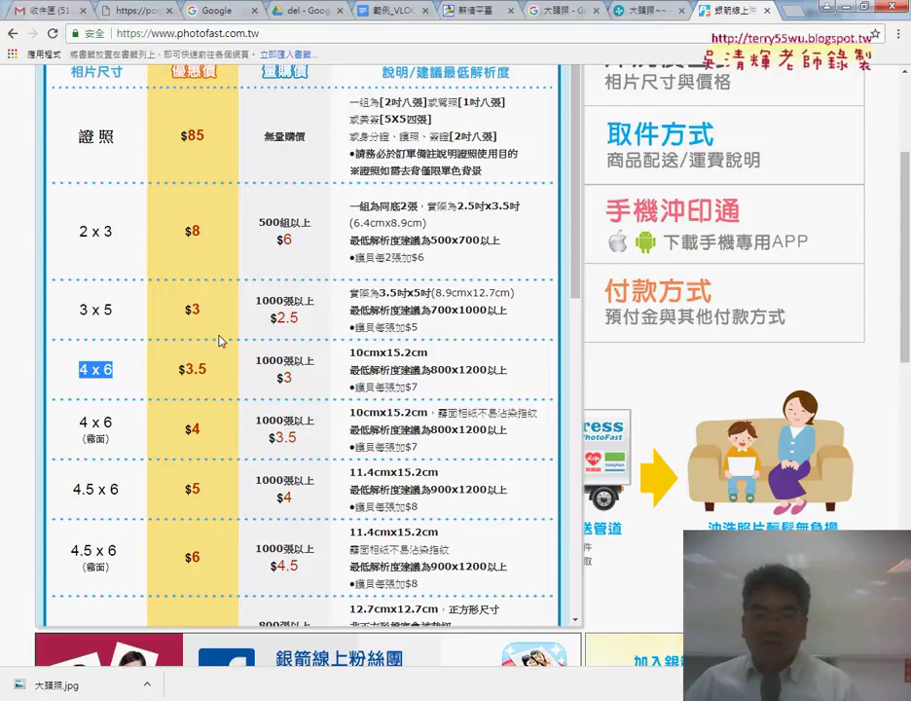
pyautogui.moveTo(209, 369); pyautogui.dragTo(188, 379)
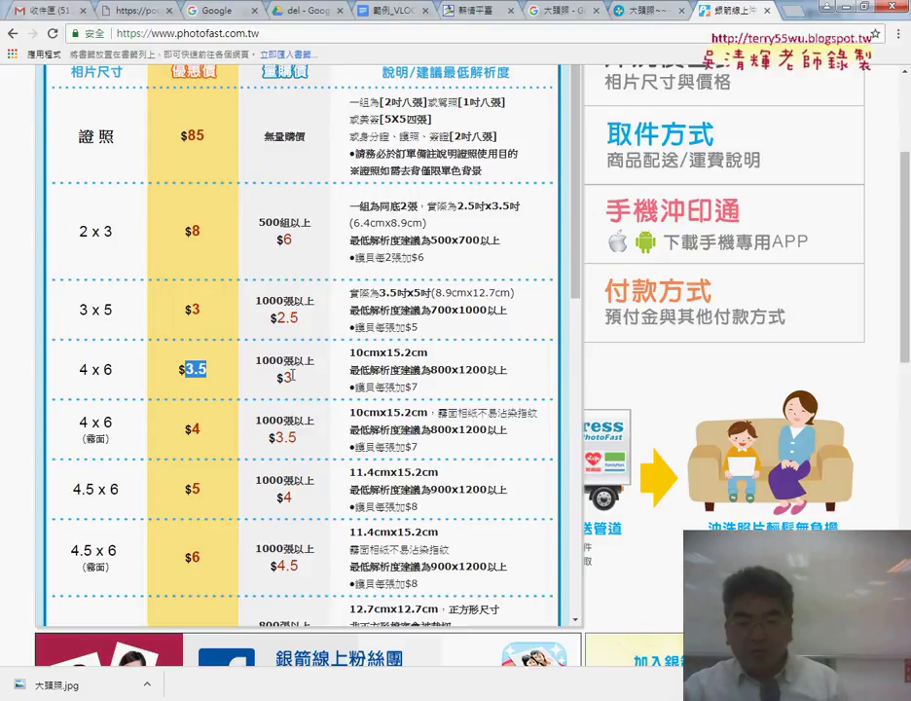
pyautogui.moveTo(351, 353); pyautogui.dragTo(514, 372)
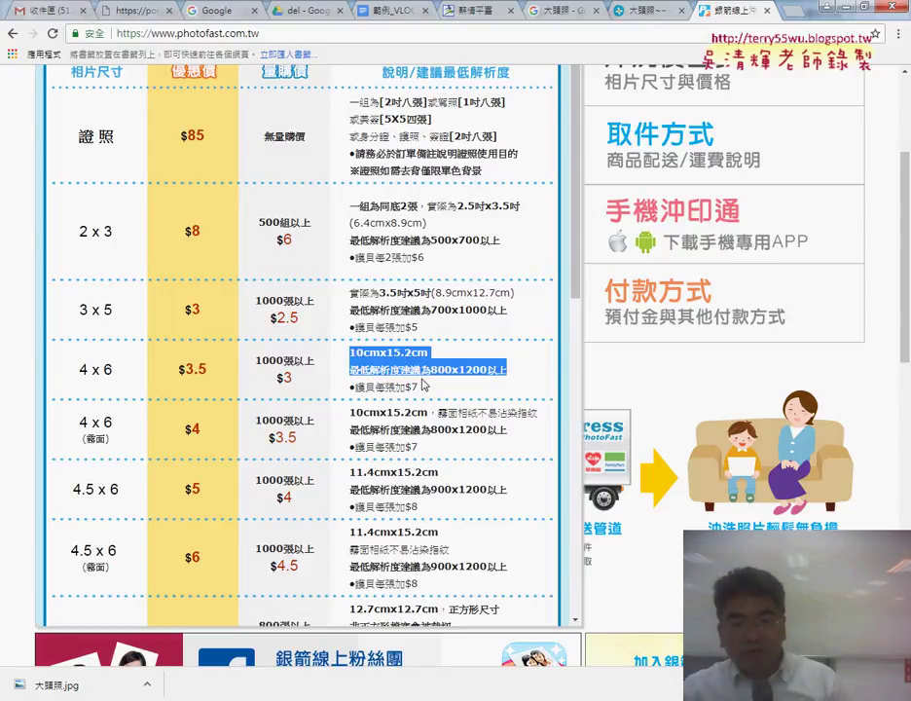
pyautogui.click(127, 370)
# - Relate the 4 x 6 size to its 800x1200 minimum resolution, then return to Photoshop
pyautogui.doubleClick(84, 370)
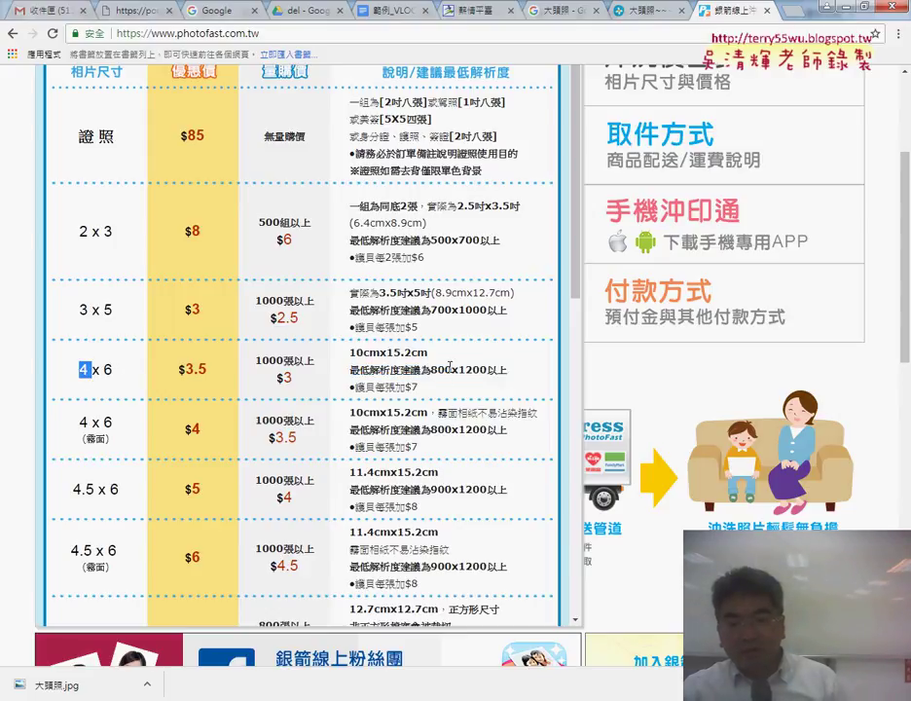
pyautogui.moveTo(450, 366); pyautogui.dragTo(431, 367)
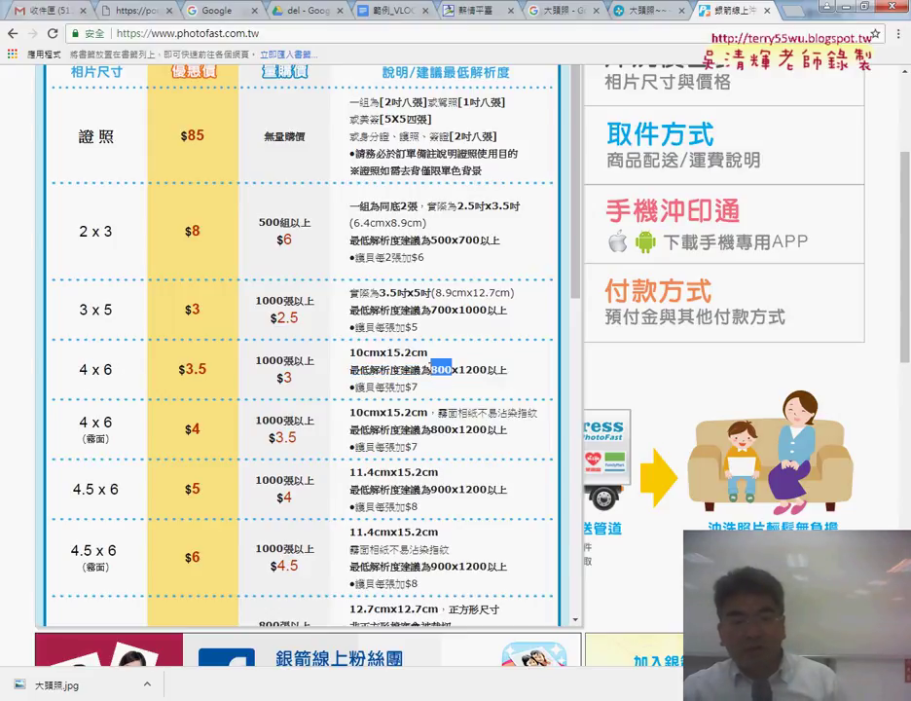
pyautogui.doubleClick(82, 370)
pyautogui.moveTo(487, 370); pyautogui.dragTo(458, 370)
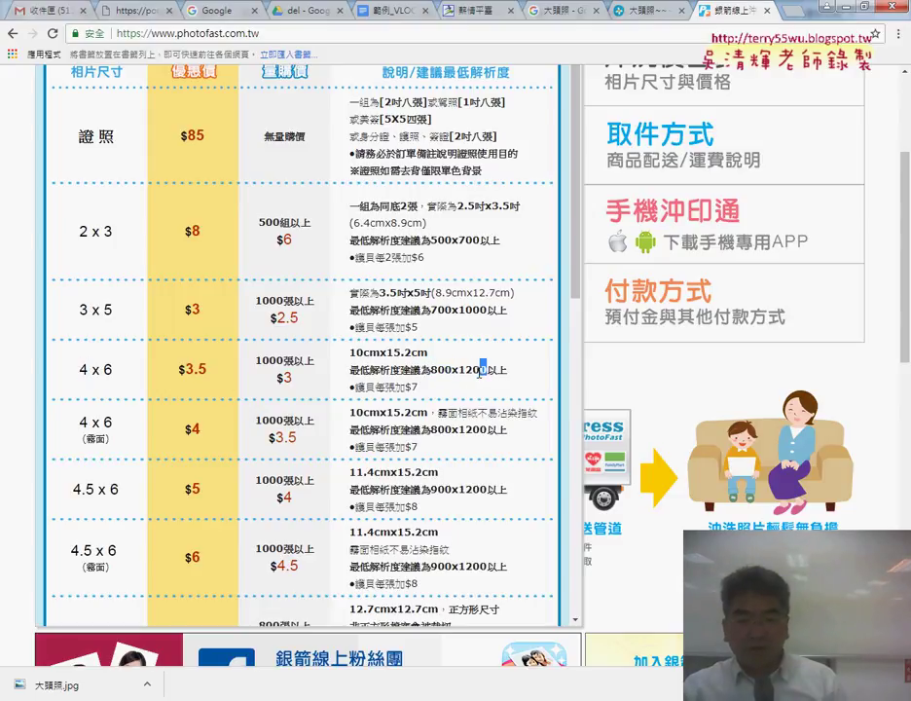
pyautogui.doubleClick(108, 370)
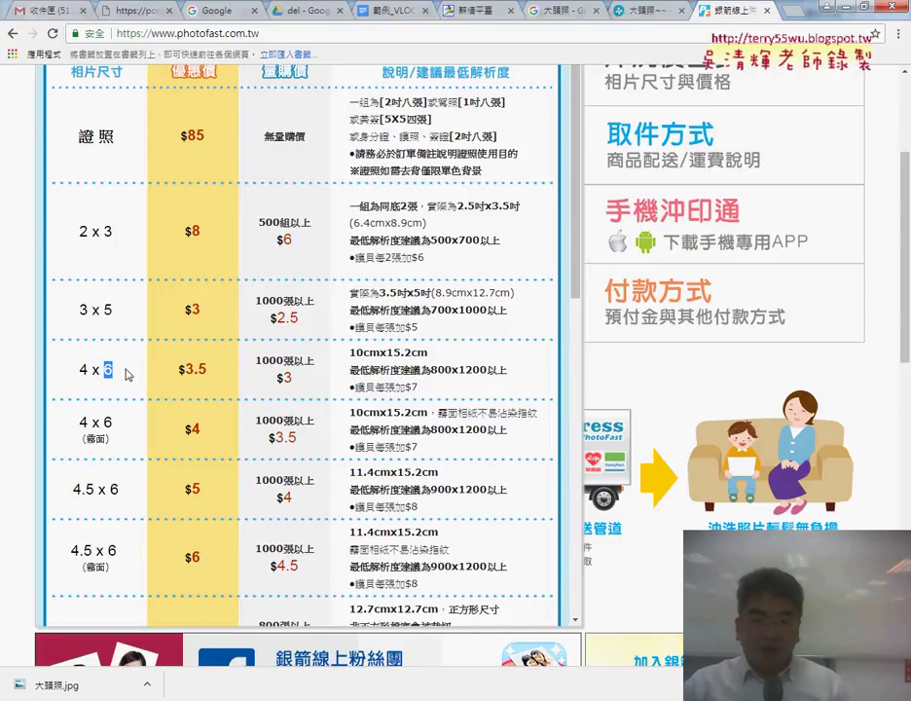
pyautogui.moveTo(346, 370); pyautogui.dragTo(420, 372)
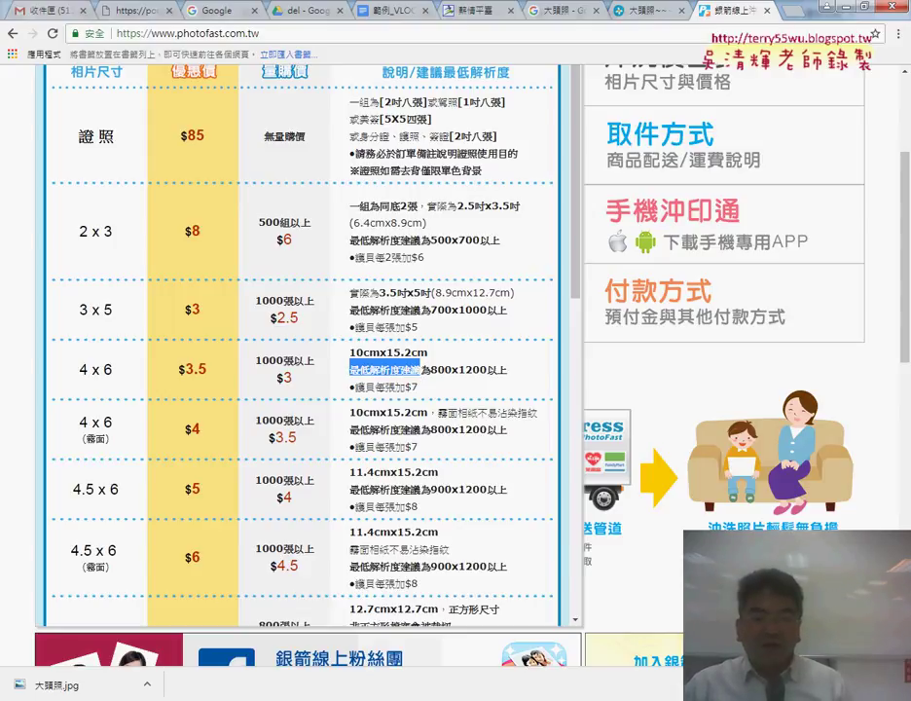
pyautogui.click(210, 672)
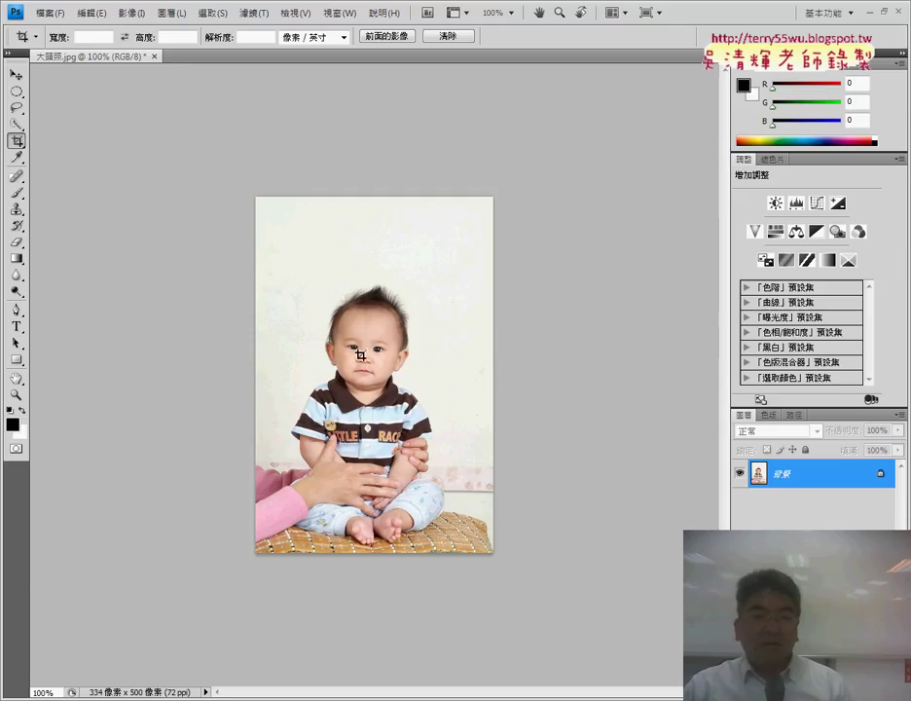
# - Name a new document 大頭照2, select its Width value, then return to the PhotoFast price table
pyautogui.click(49, 12)
pyautogui.click(54, 31)
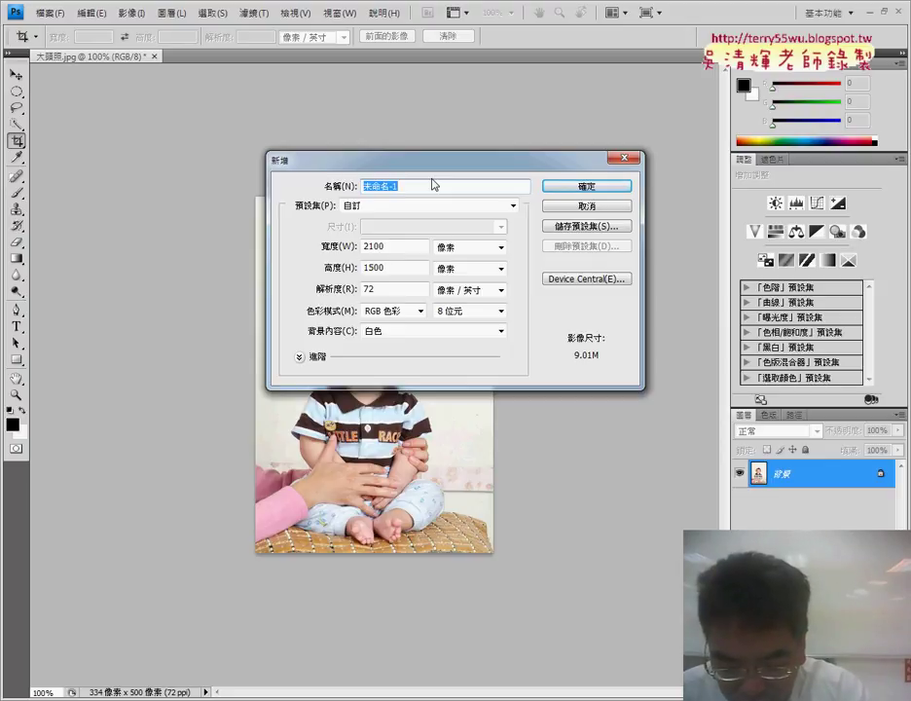
pyautogui.write('d')
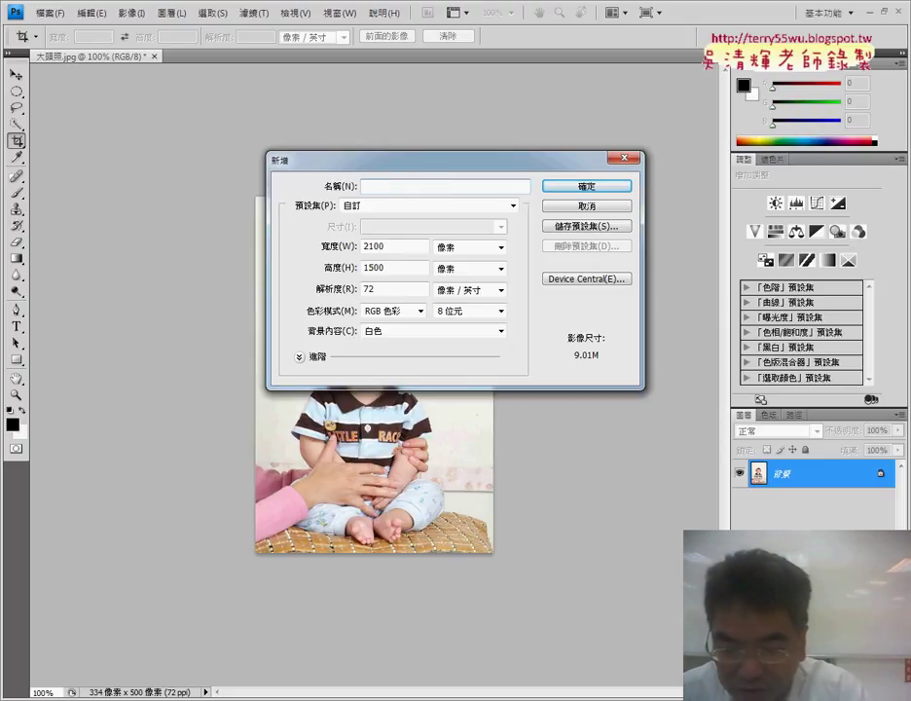
pyautogui.write('大')
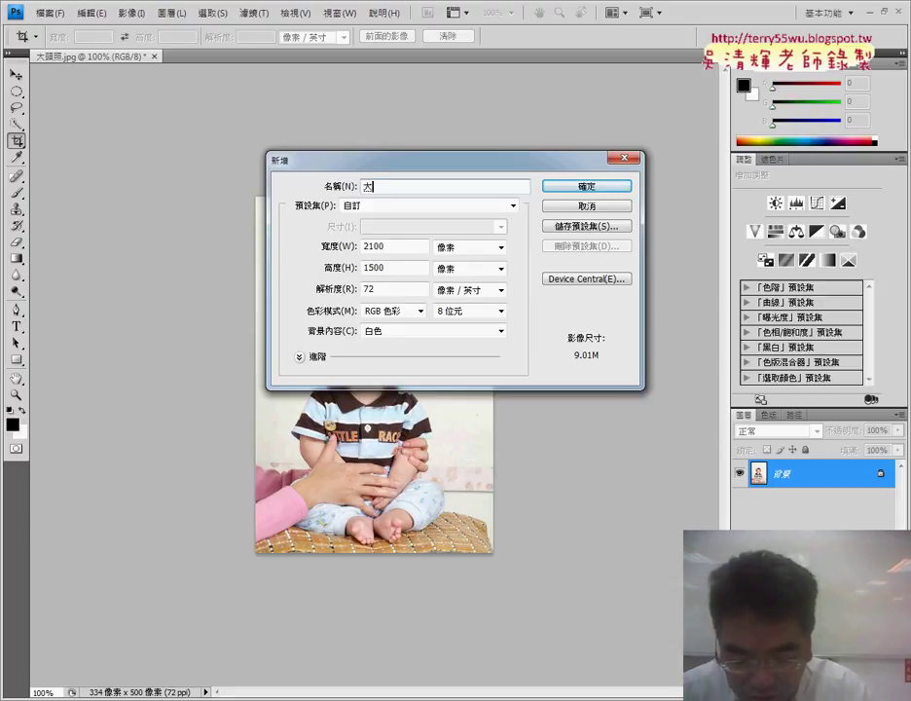
pyautogui.write('頭')
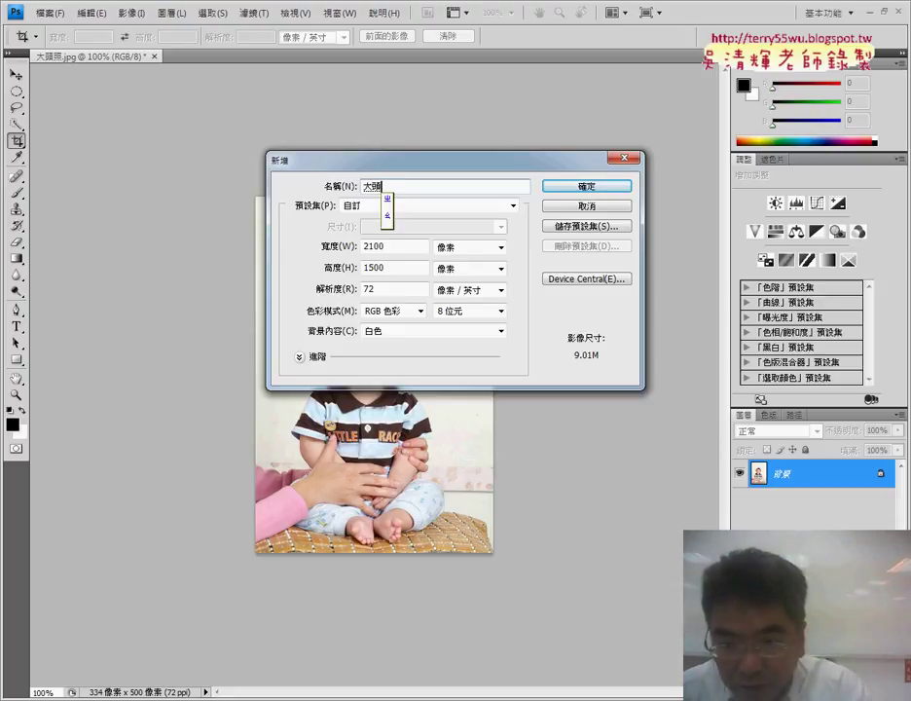
pyautogui.write('照')
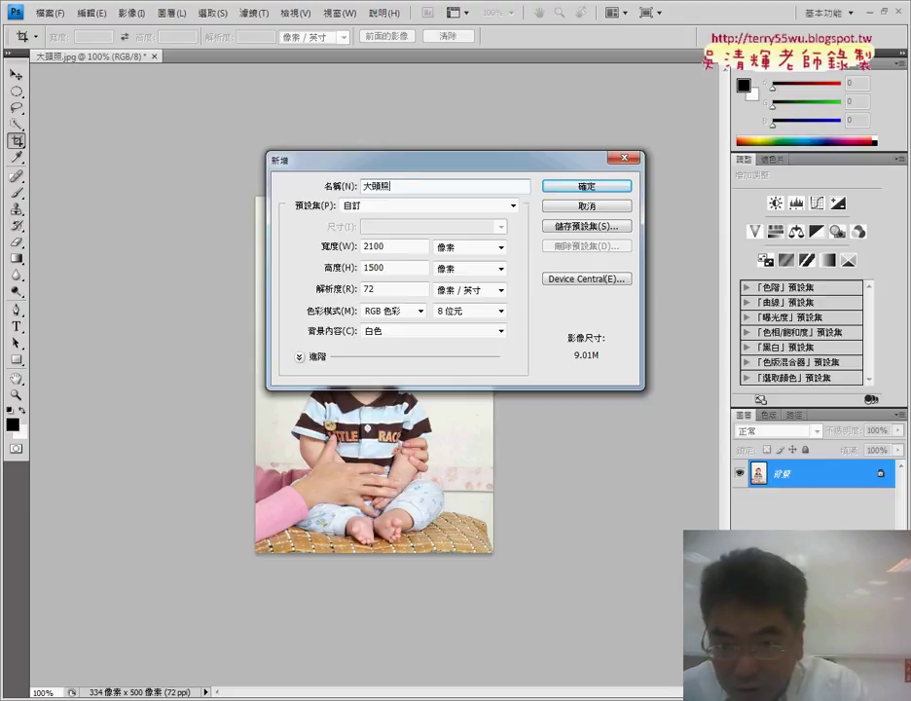
pyautogui.write('2')
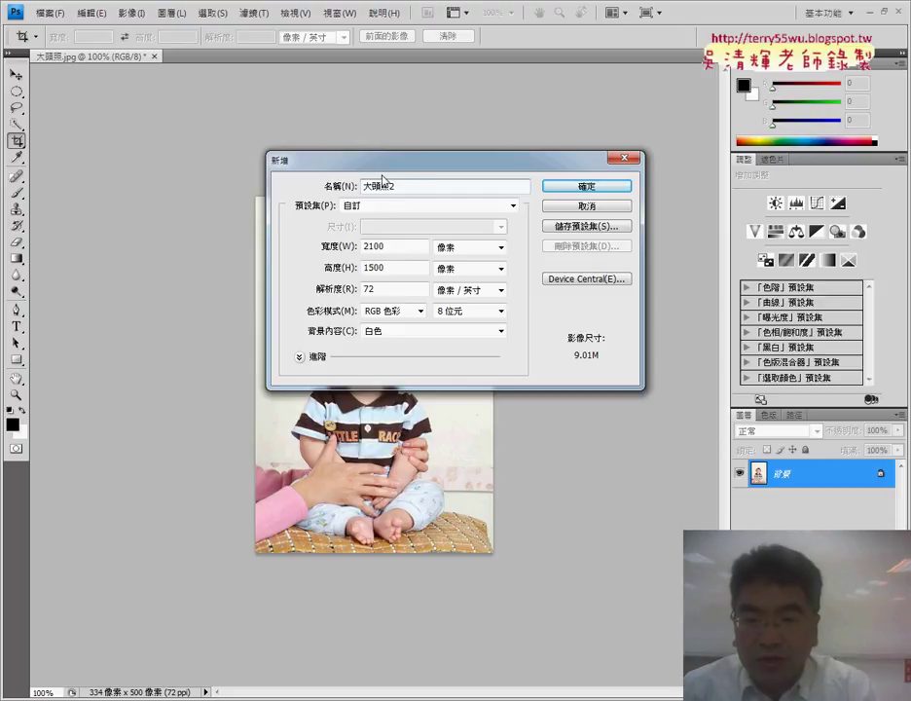
pyautogui.moveTo(387, 164); pyautogui.dragTo(521, 78)
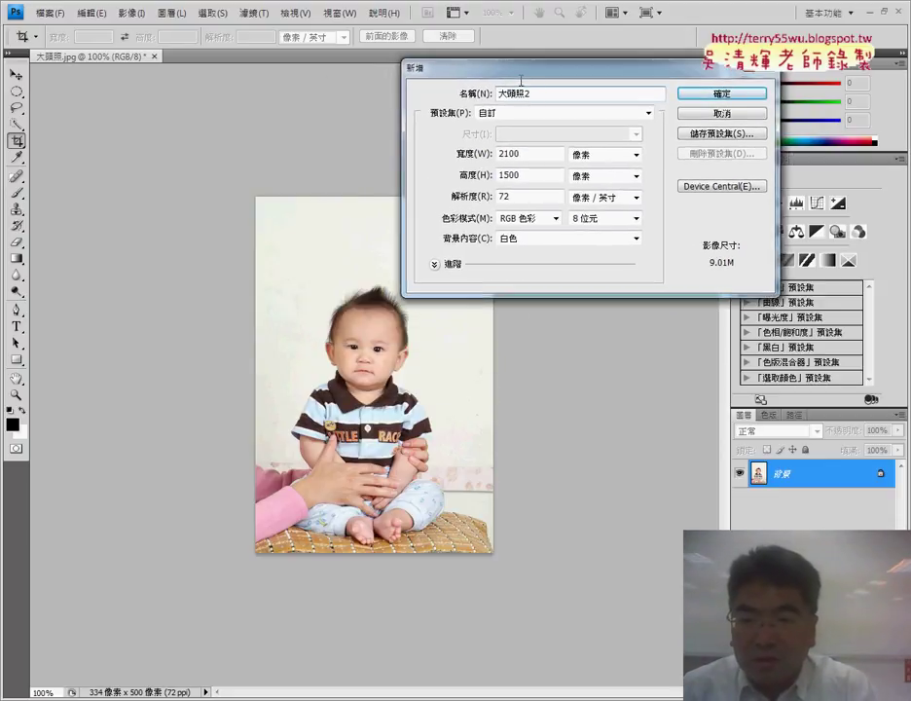
pyautogui.doubleClick(534, 153)
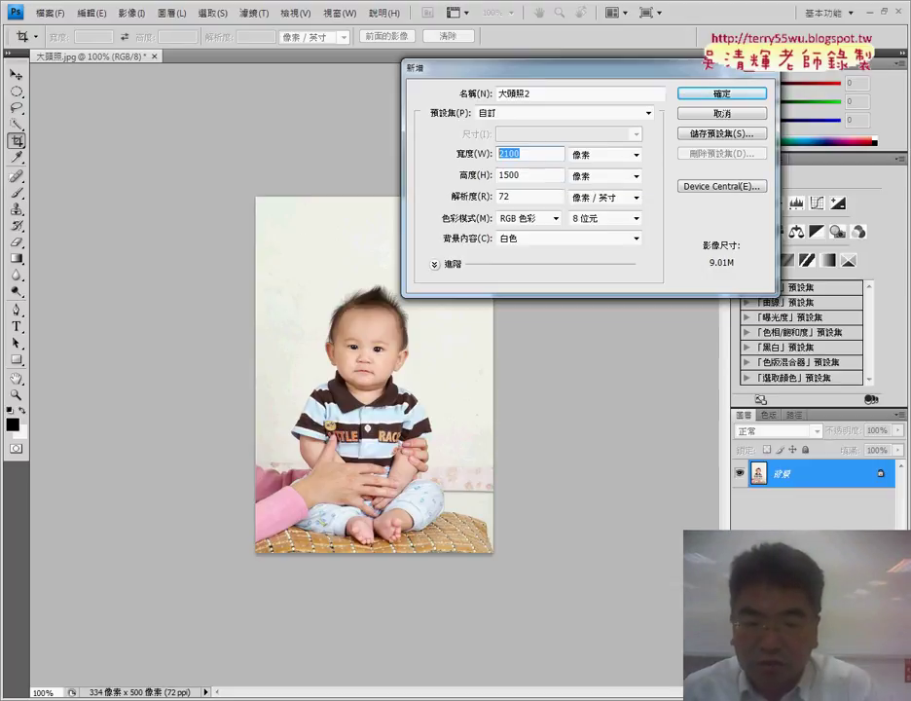
pyautogui.hotkey('alt', 'Tab')
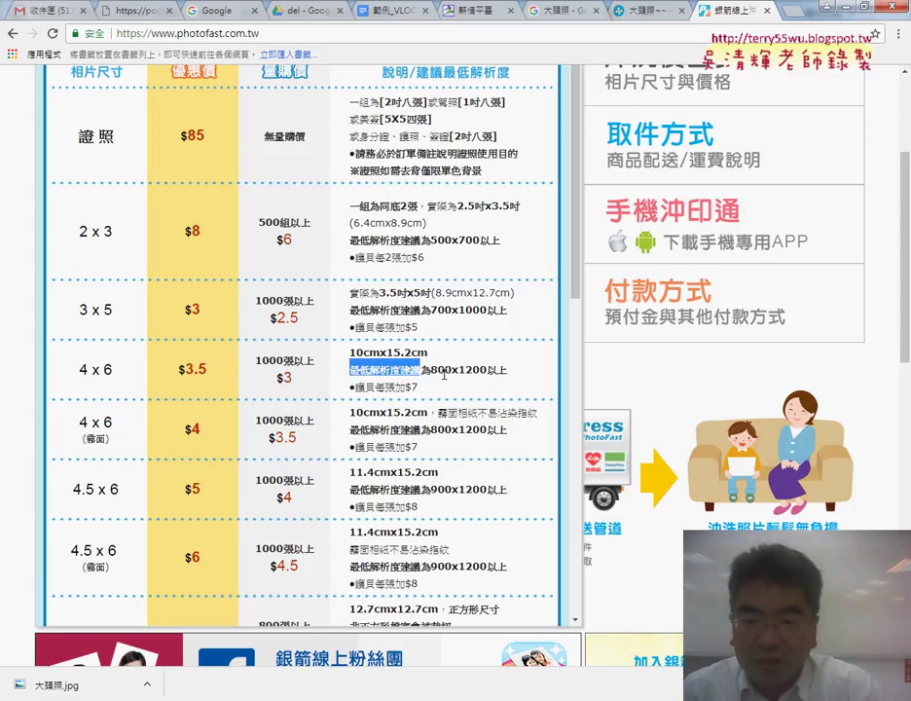
pyautogui.moveTo(431, 370); pyautogui.dragTo(481, 370)
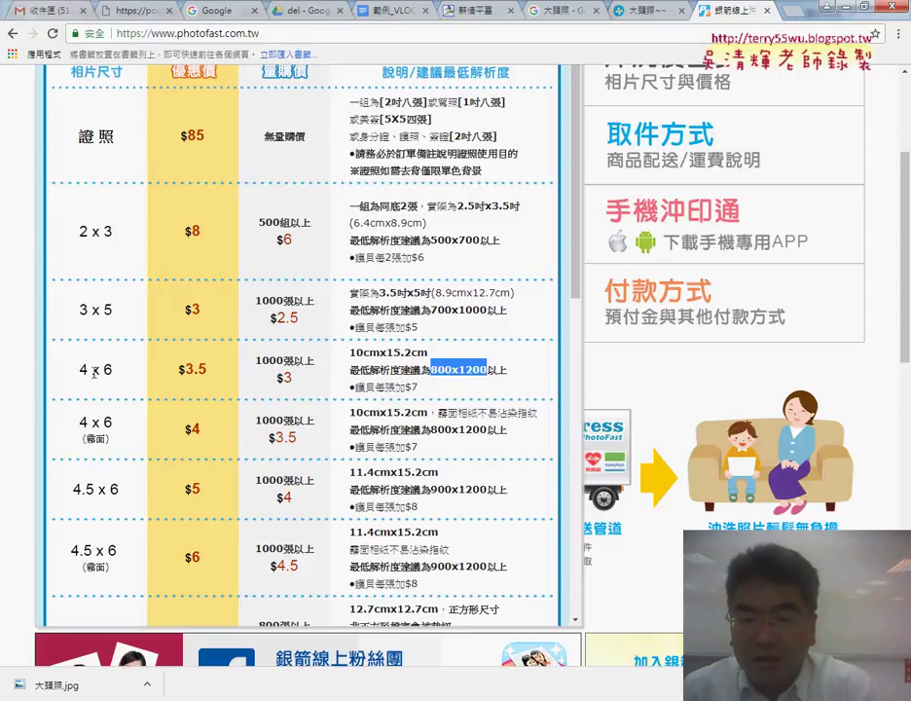
pyautogui.moveTo(86, 368); pyautogui.dragTo(79, 374)
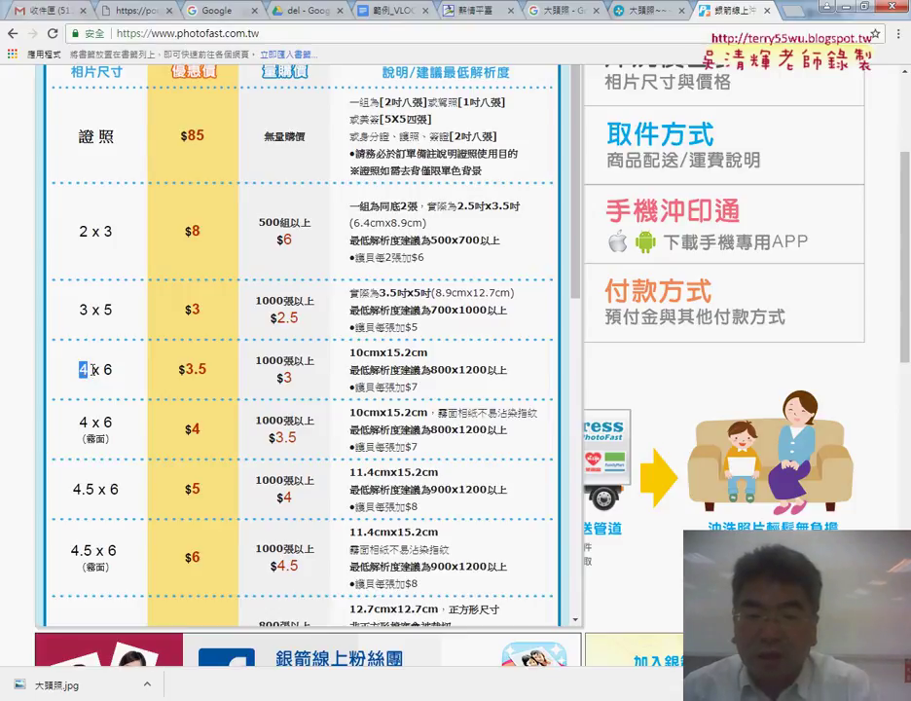
pyautogui.doubleClick(107, 369)
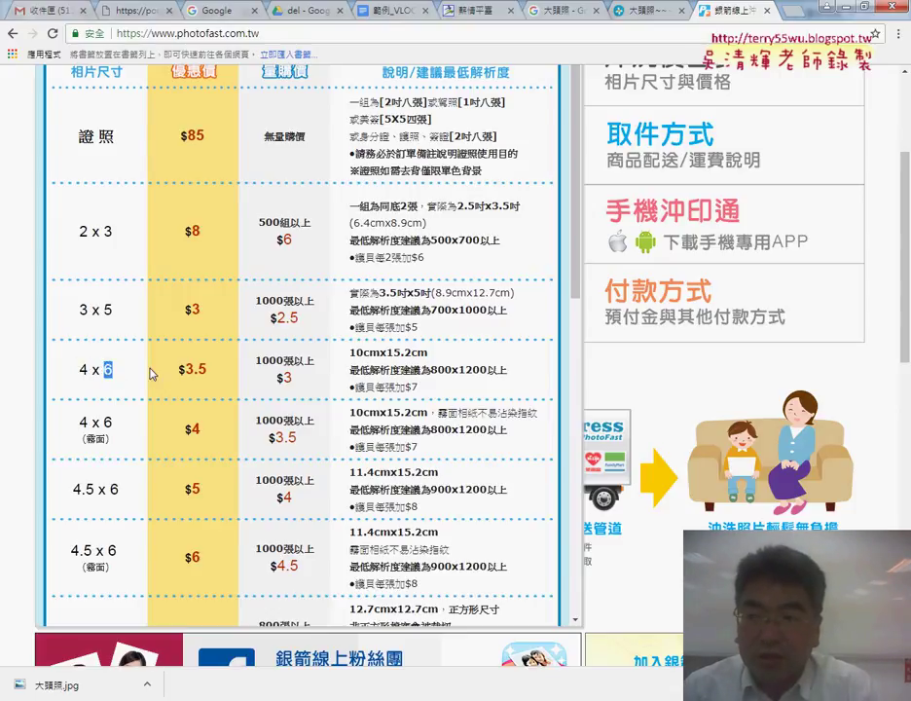
# - Create the 大頭照2 document at 1800 × 1200 pixels
pyautogui.click(847, 9)
pyautogui.write('1500')
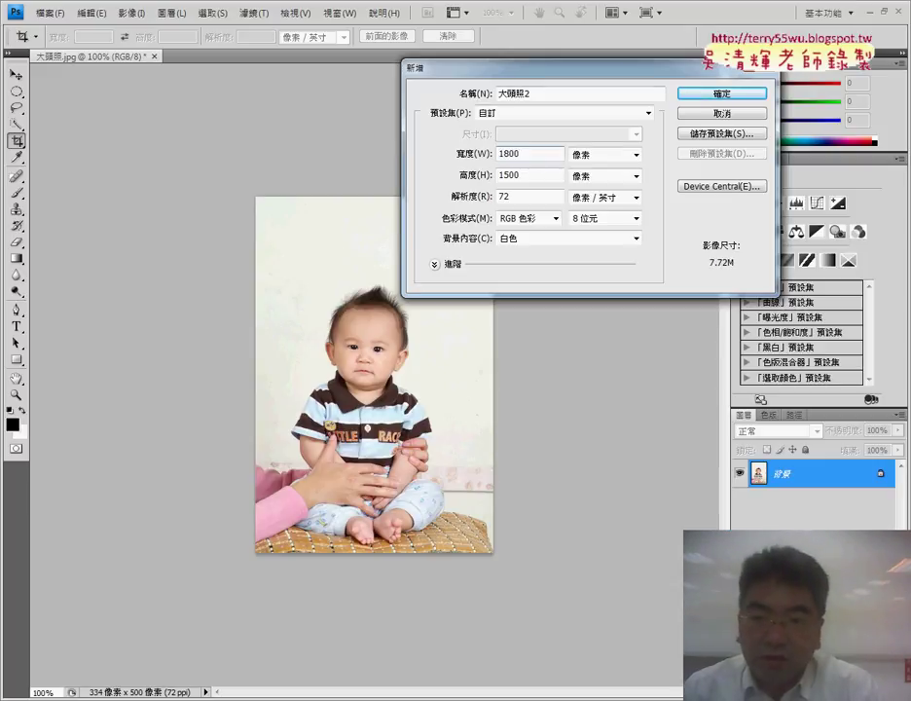
pyautogui.doubleClick(536, 180)
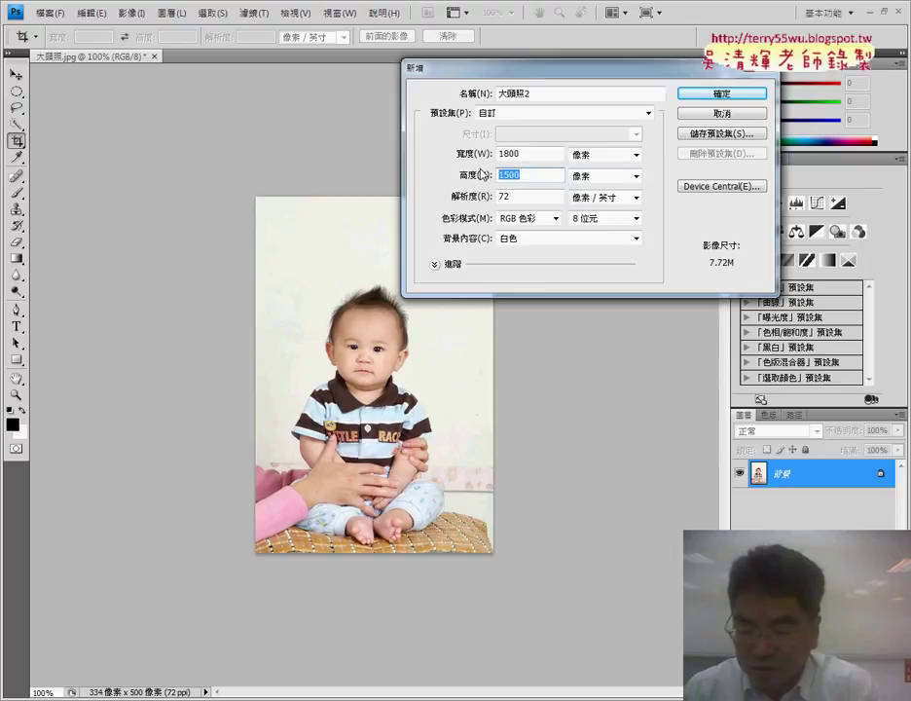
pyautogui.write('4')
pyautogui.press('BackSpace')
pyautogui.write('1200')
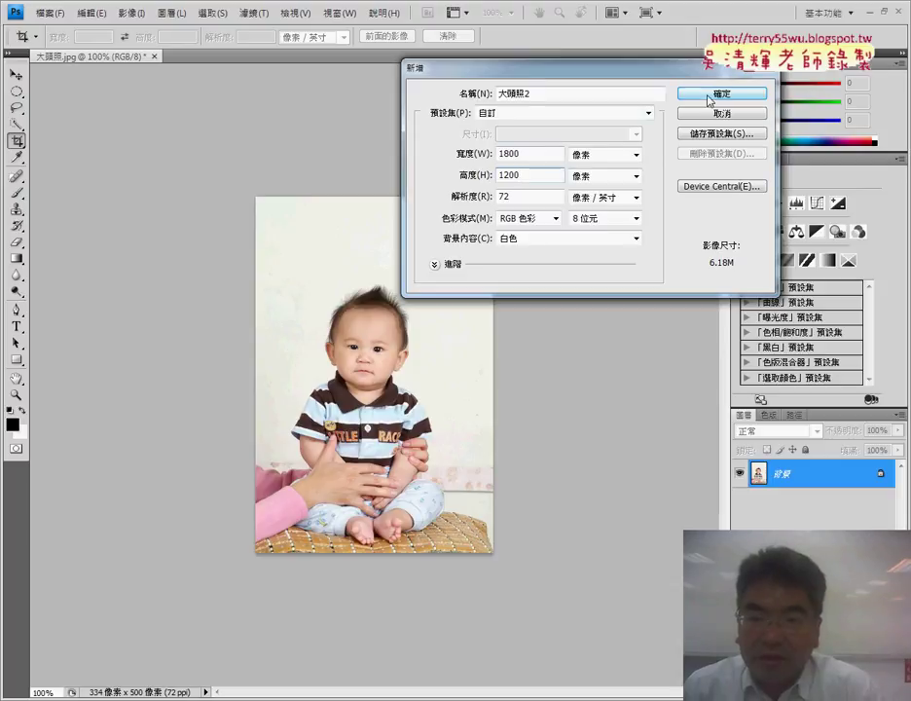
pyautogui.click(695, 95)
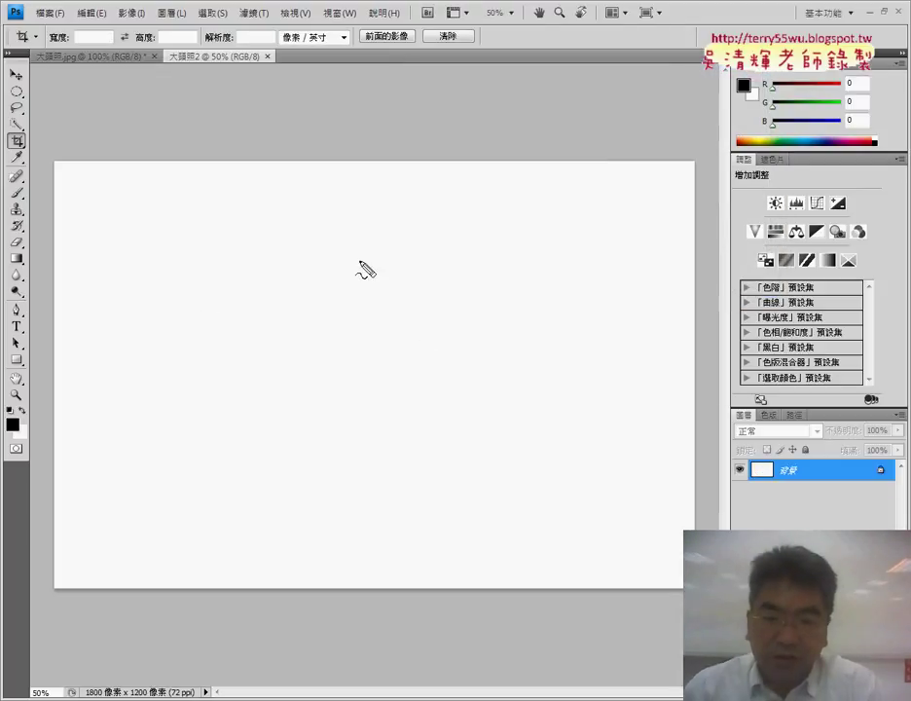
pyautogui.moveTo(55, 387); pyautogui.dragTo(677, 398)
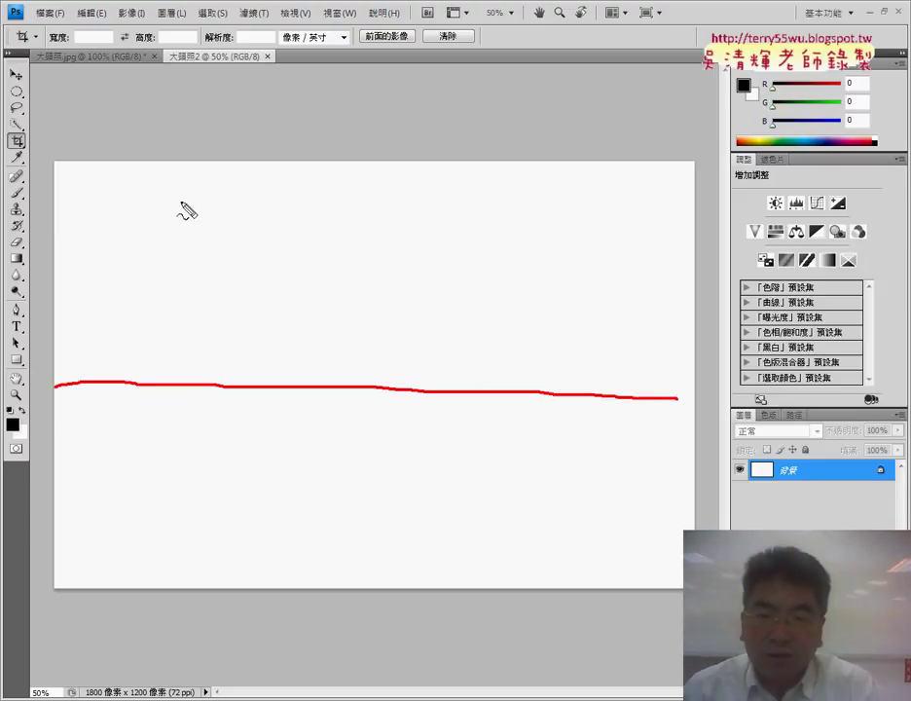
pyautogui.moveTo(398, 163); pyautogui.dragTo(381, 584)
pyautogui.moveTo(218, 162); pyautogui.dragTo(216, 564)
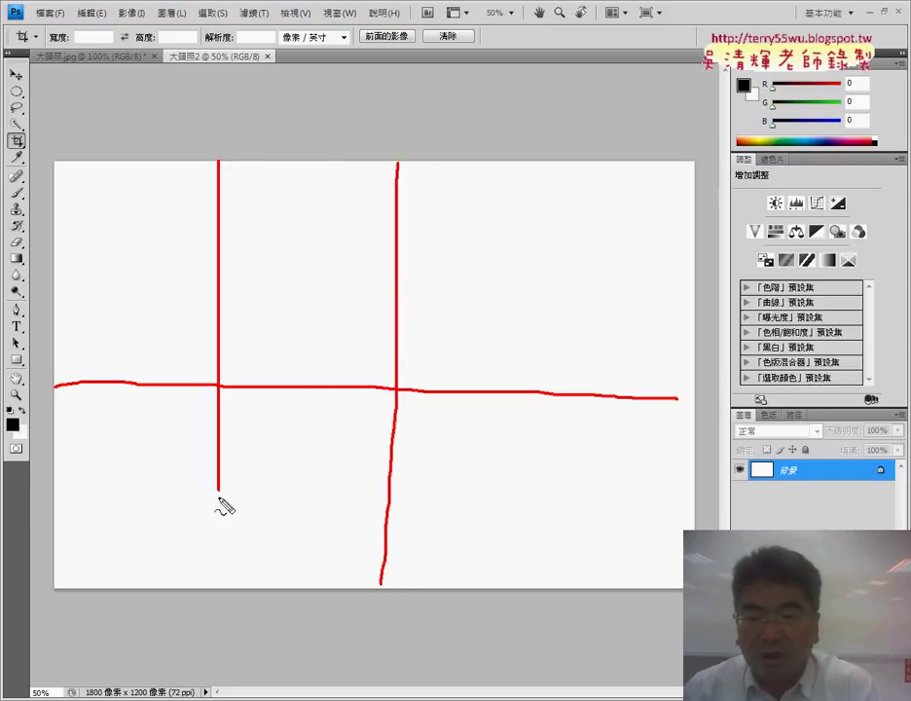
pyautogui.moveTo(552, 158); pyautogui.dragTo(561, 562)
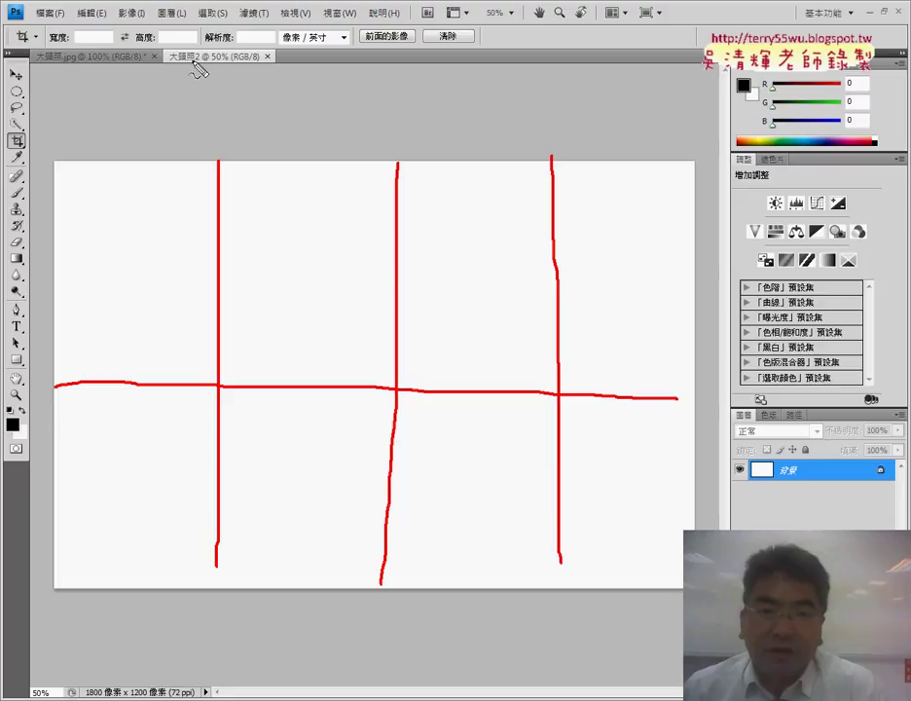
pyautogui.moveTo(191, 70); pyautogui.dragTo(204, 69)
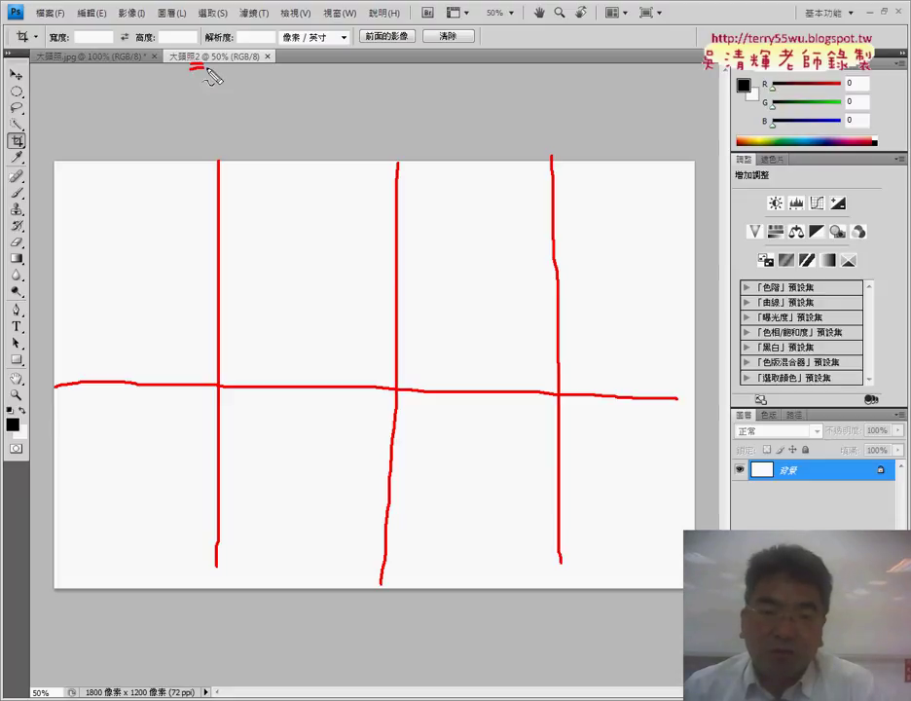
pyautogui.moveTo(54, 170); pyautogui.dragTo(39, 179)
pyautogui.moveTo(39, 361)
pyautogui.mouseDown()
pyautogui.moveTo(58, 376)
pyautogui.moveTo(32, 416)
pyautogui.mouseUp()
pyautogui.moveTo(17, 542); pyautogui.dragTo(37, 574)
pyautogui.moveTo(39, 275); pyautogui.dragTo(226, 278)
pyautogui.moveTo(39, 253)
pyautogui.mouseDown()
pyautogui.moveTo(56, 270)
pyautogui.moveTo(43, 300)
pyautogui.mouseUp()
pyautogui.moveTo(34, 498); pyautogui.dragTo(166, 499)
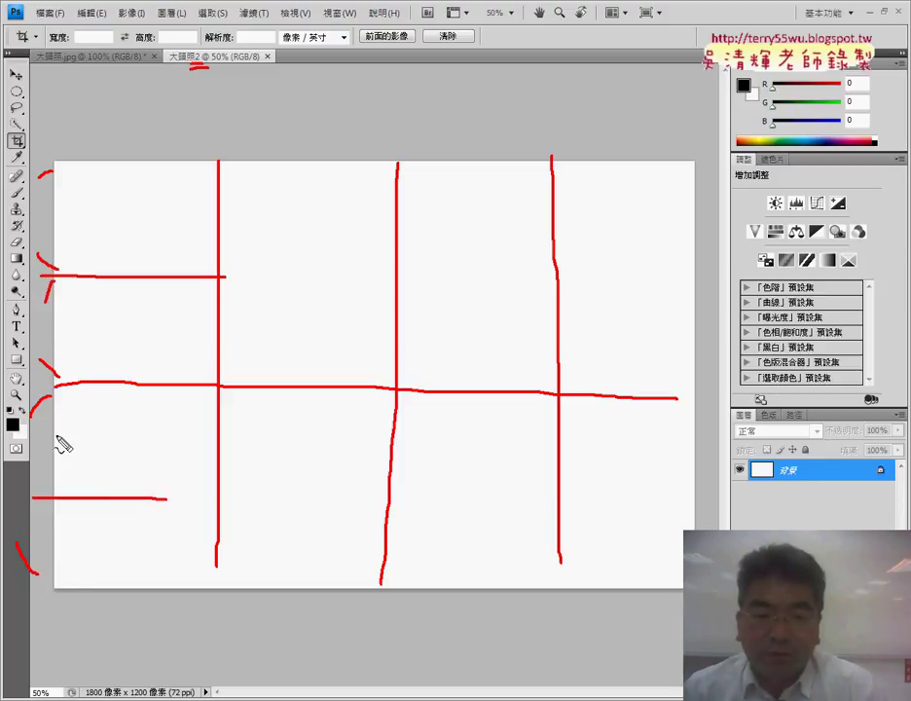
pyautogui.moveTo(37, 478); pyautogui.dragTo(38, 516)
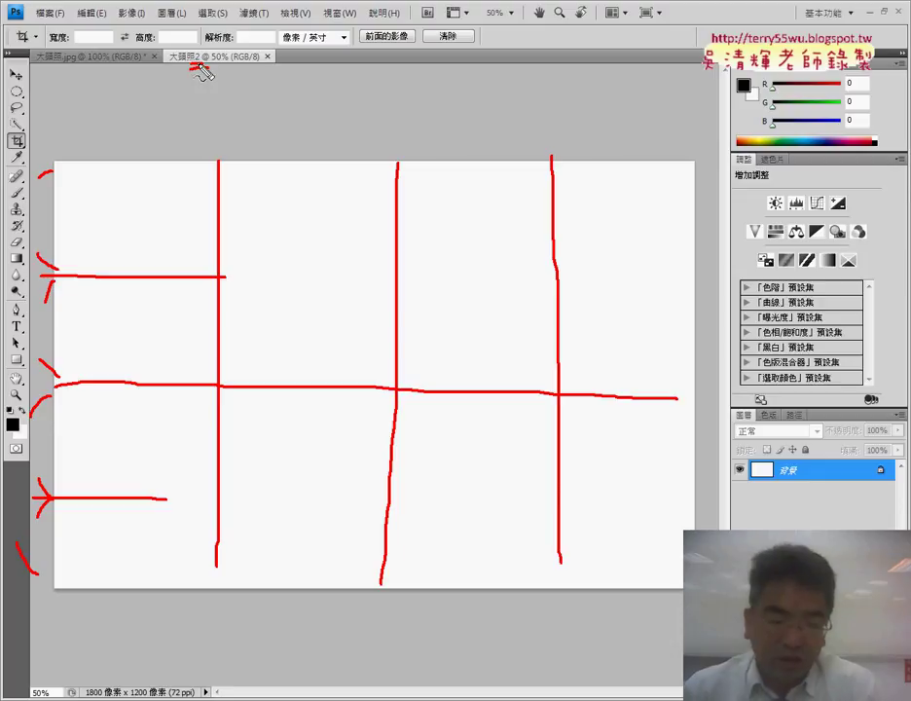
pyautogui.press('Escape')
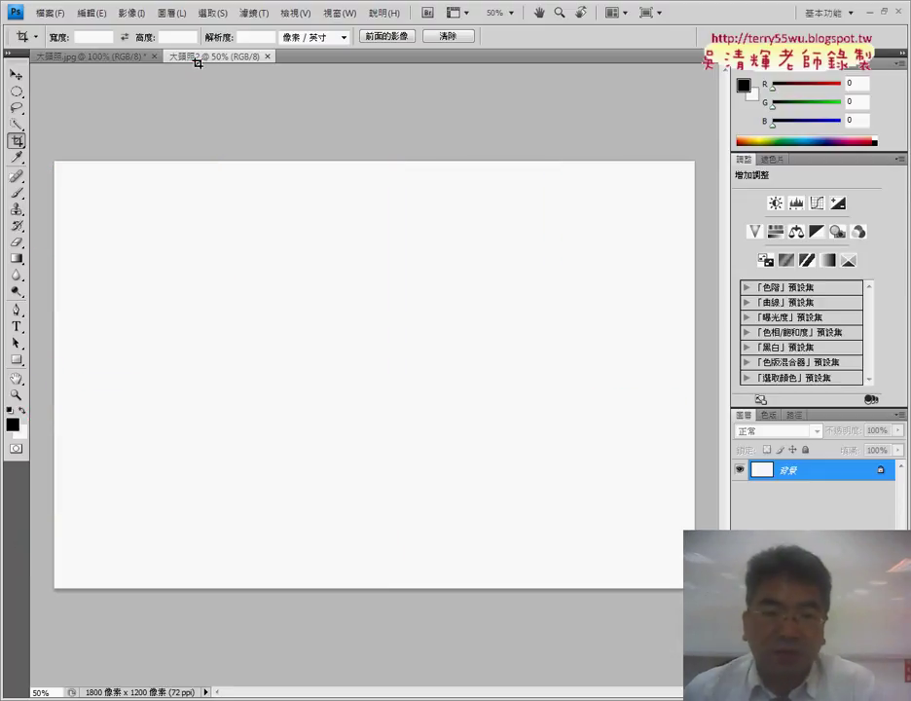
# - On the 大頭照.jpg photo, choose the rectangular marquee over the elliptical one
pyautogui.click(90, 56)
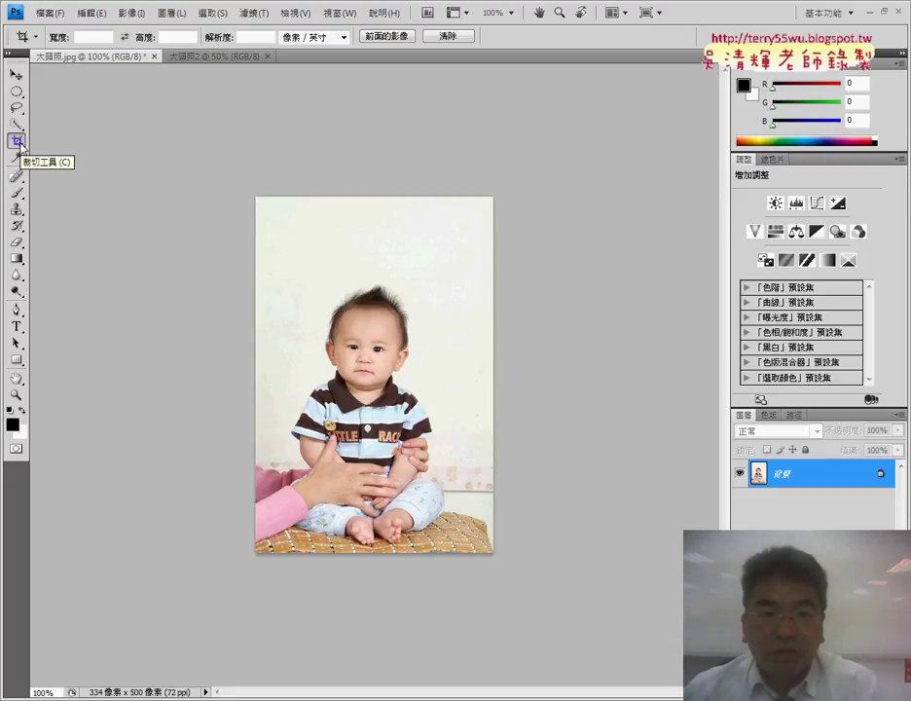
pyautogui.click(17, 94)
pyautogui.rightClick(17, 94)
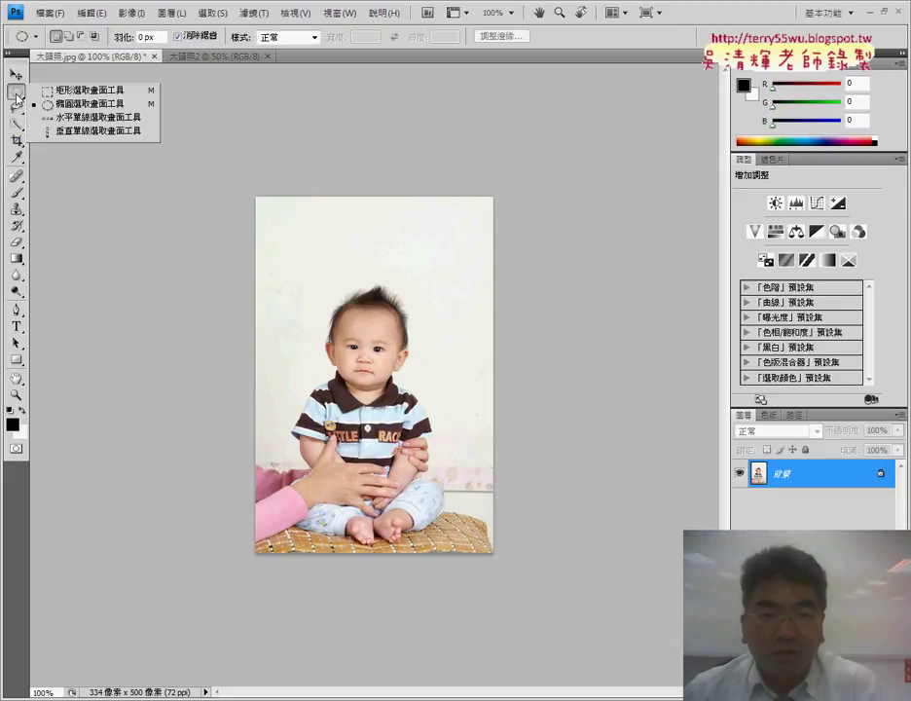
pyautogui.click(83, 93)
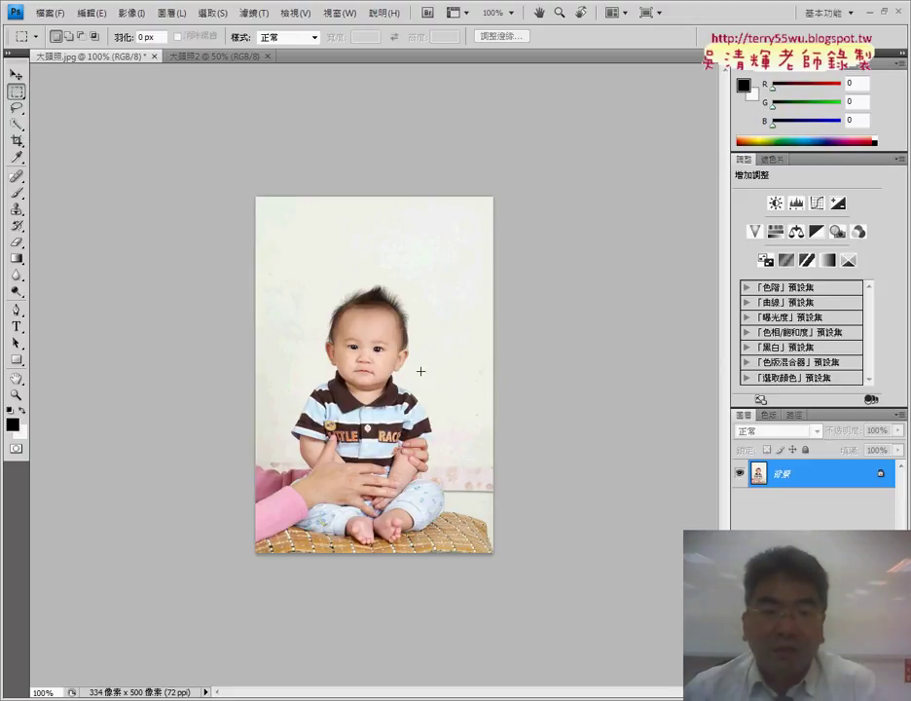
# - Crop the baby photo to a 202 × 250 pixel head-and-shoulders shot
pyautogui.click(17, 142)
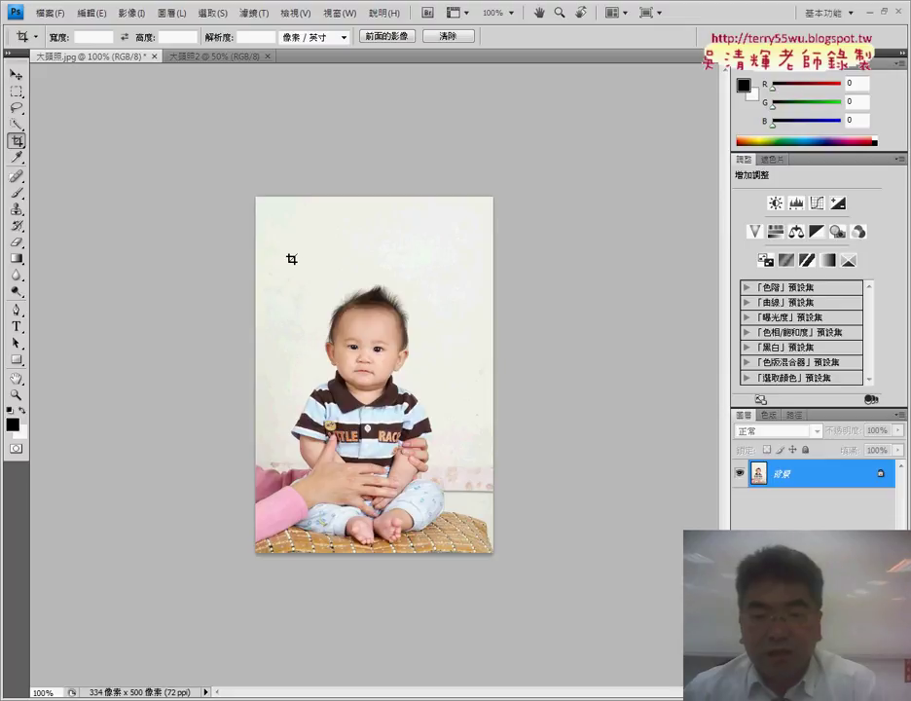
pyautogui.moveTo(297, 393); pyautogui.dragTo(436, 451)
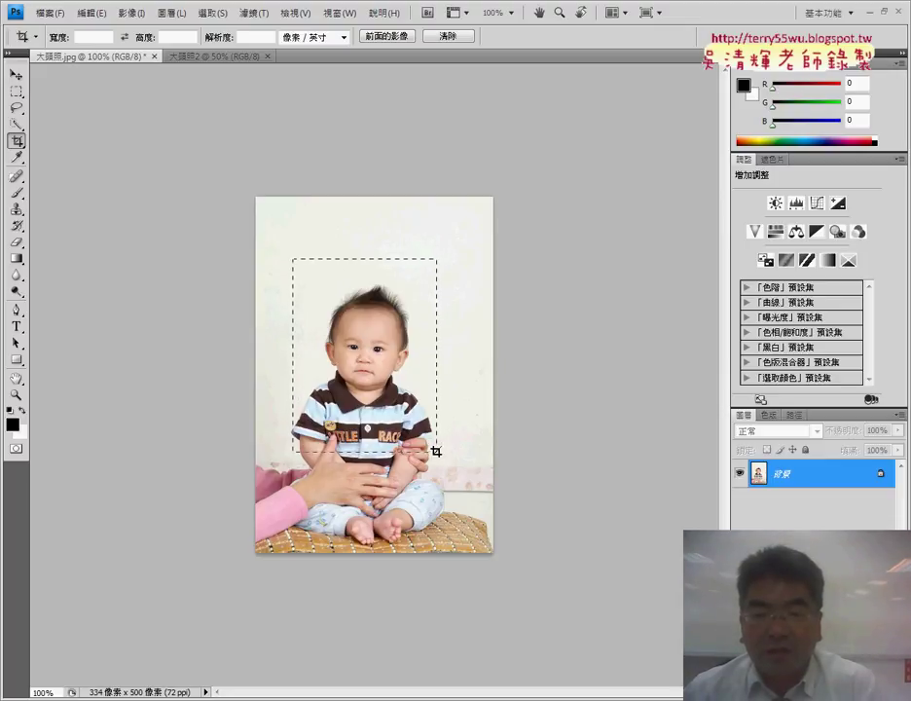
pyautogui.moveTo(437, 452); pyautogui.dragTo(438, 436)
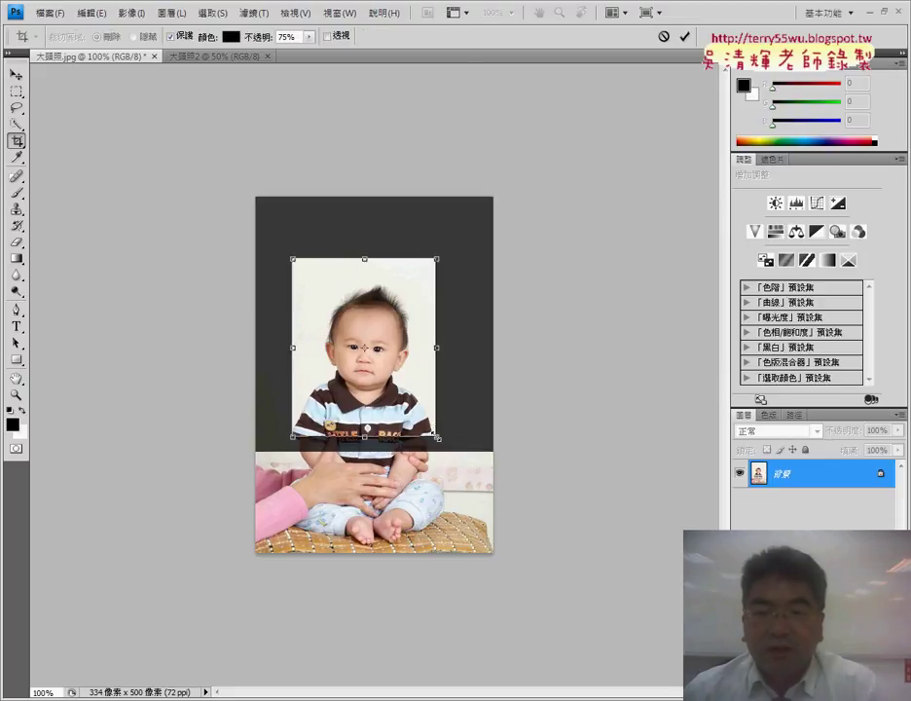
pyautogui.click(685, 38)
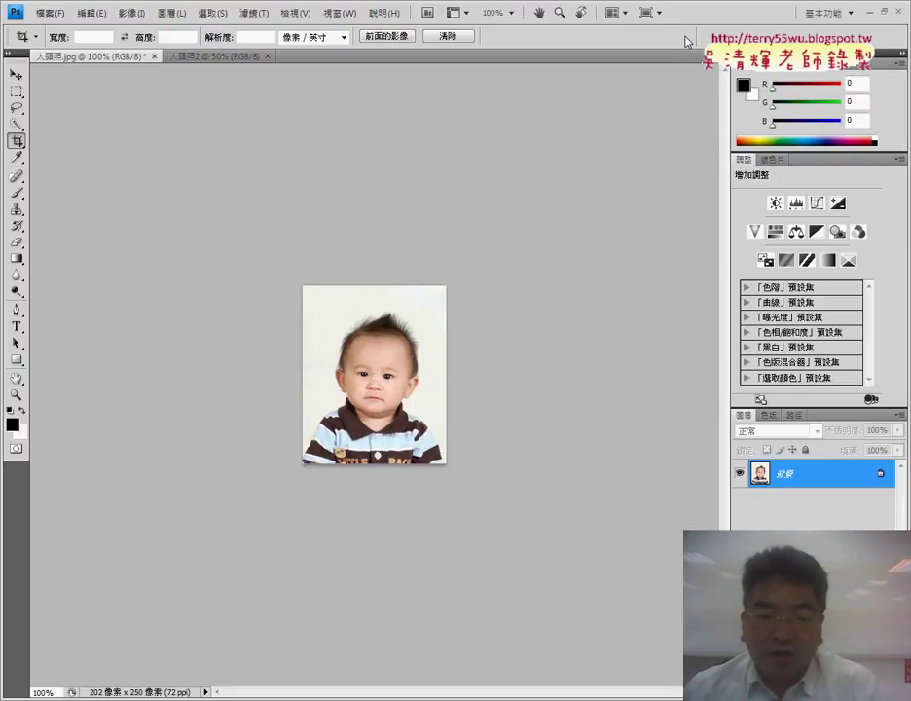
pyautogui.click(205, 692)
pyautogui.moveTo(264, 687)
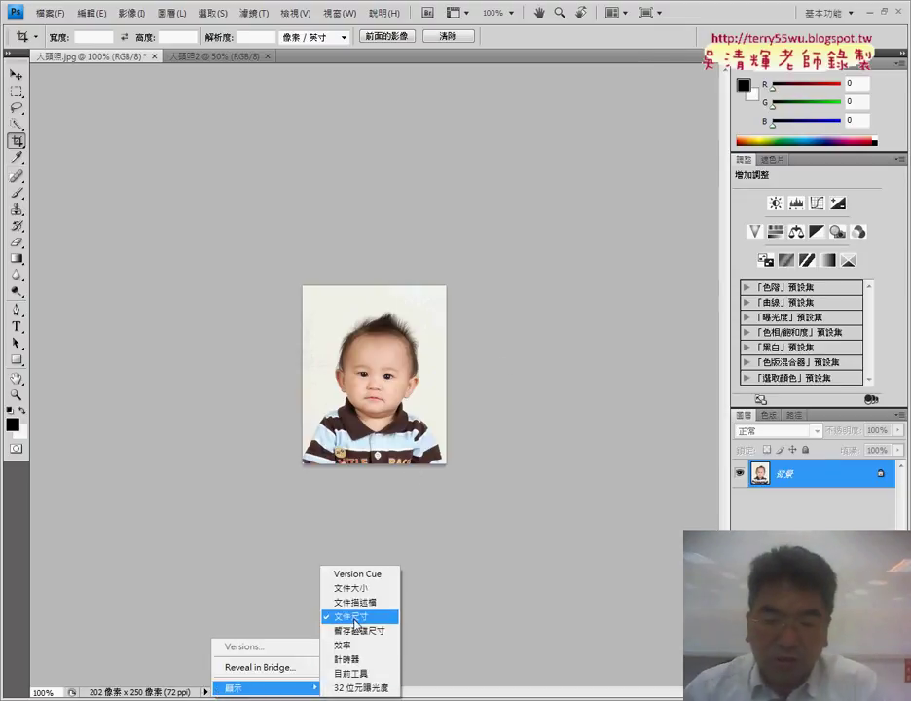
pyautogui.moveTo(372, 608); pyautogui.dragTo(378, 619)
pyautogui.moveTo(289, 297); pyautogui.dragTo(297, 291)
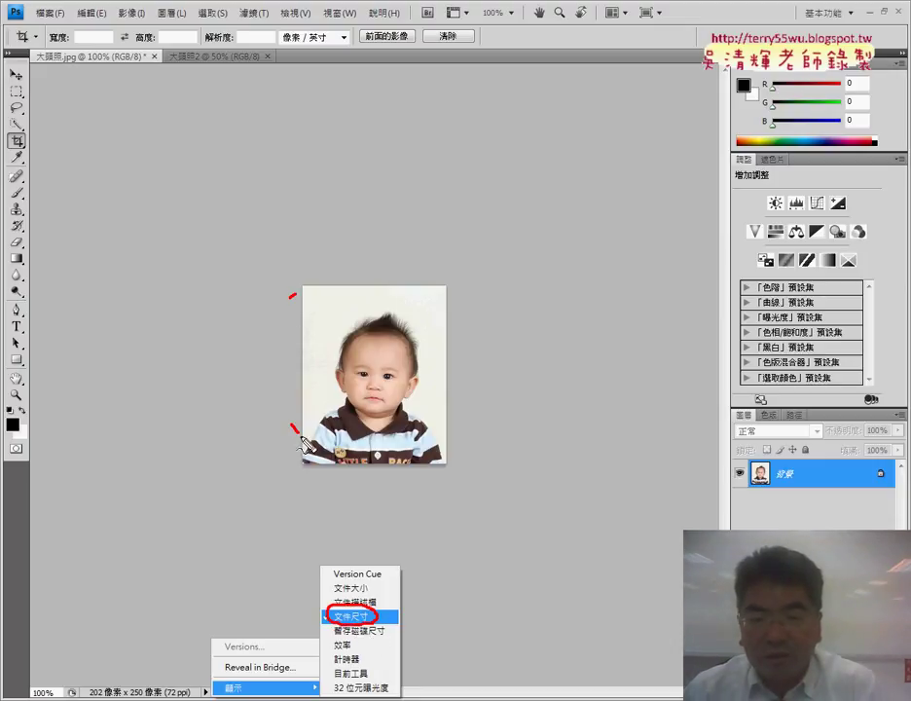
pyautogui.moveTo(292, 423); pyautogui.dragTo(308, 448)
pyautogui.moveTo(314, 270); pyautogui.dragTo(310, 284)
pyautogui.moveTo(416, 273); pyautogui.dragTo(442, 285)
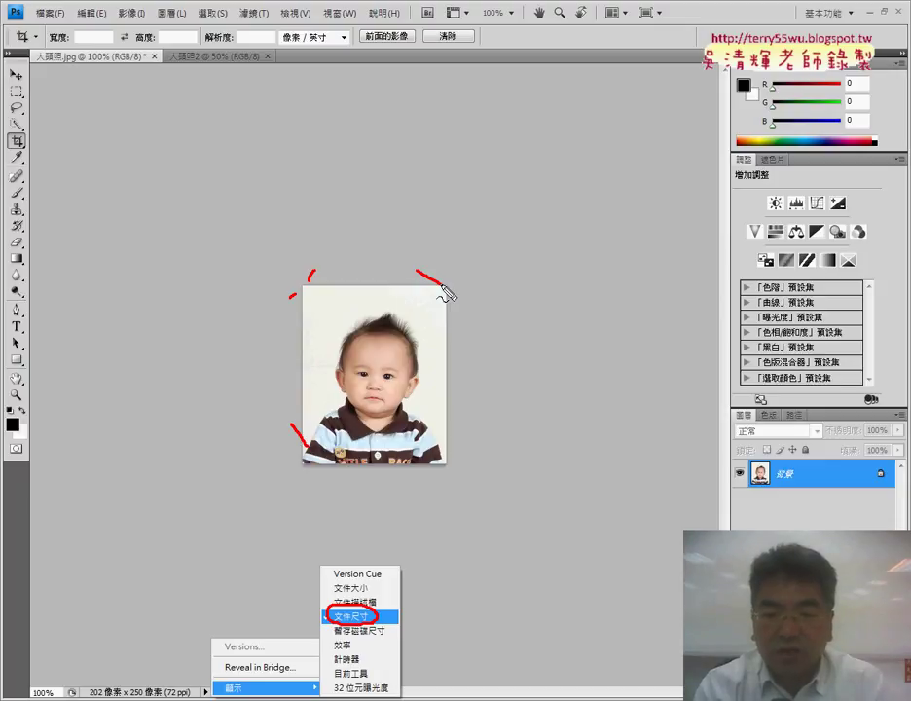
pyautogui.press('Escape')
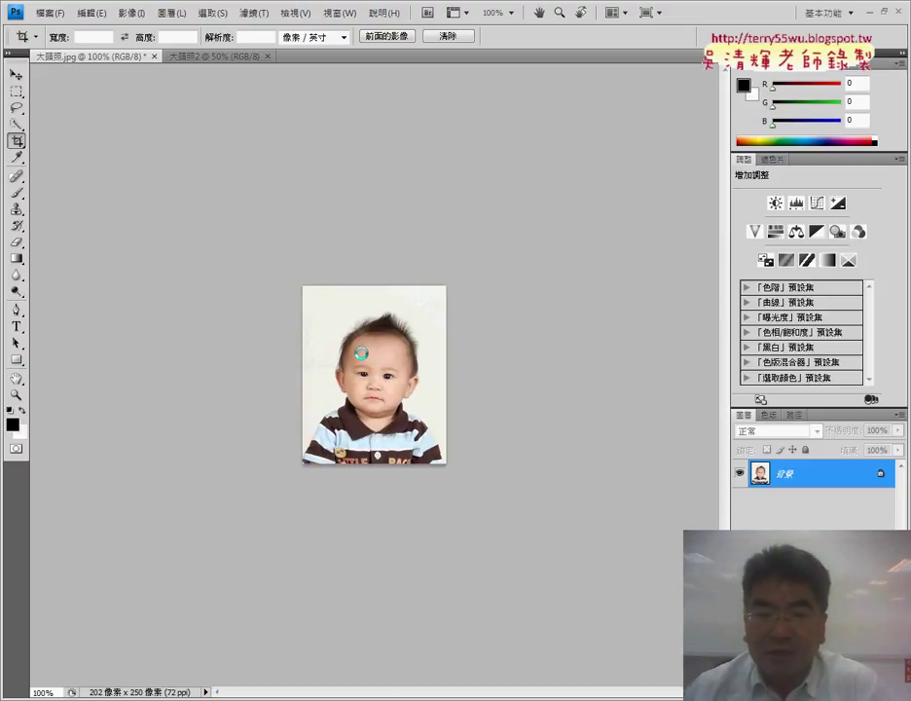
# - Set the ruler units to centimetres in Units & Rulers preferences
pyautogui.click(95, 14)
pyautogui.moveTo(146, 522)
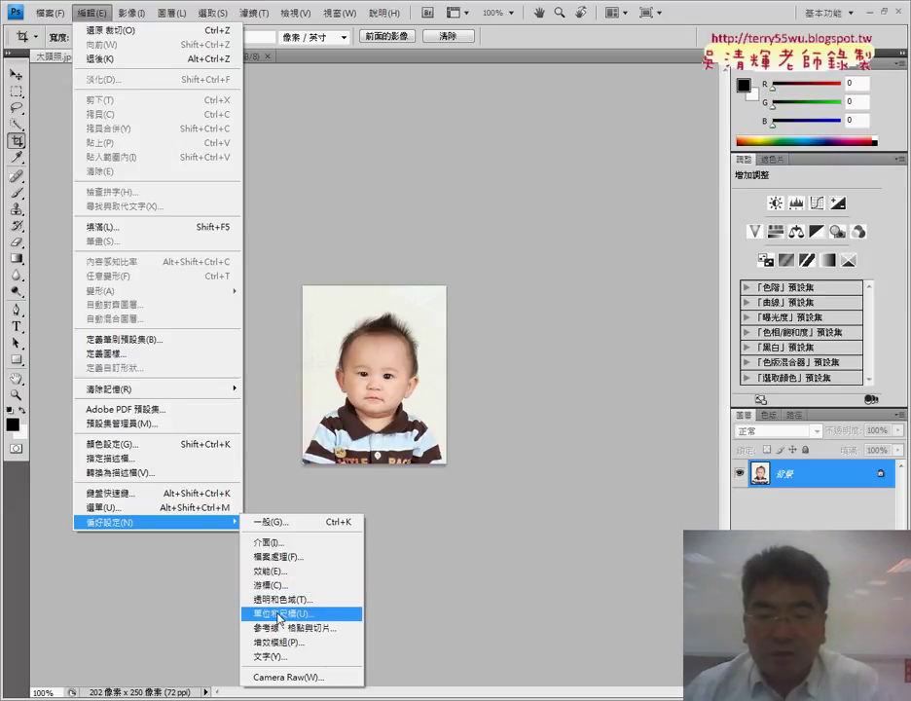
pyautogui.click(280, 614)
pyautogui.click(403, 170)
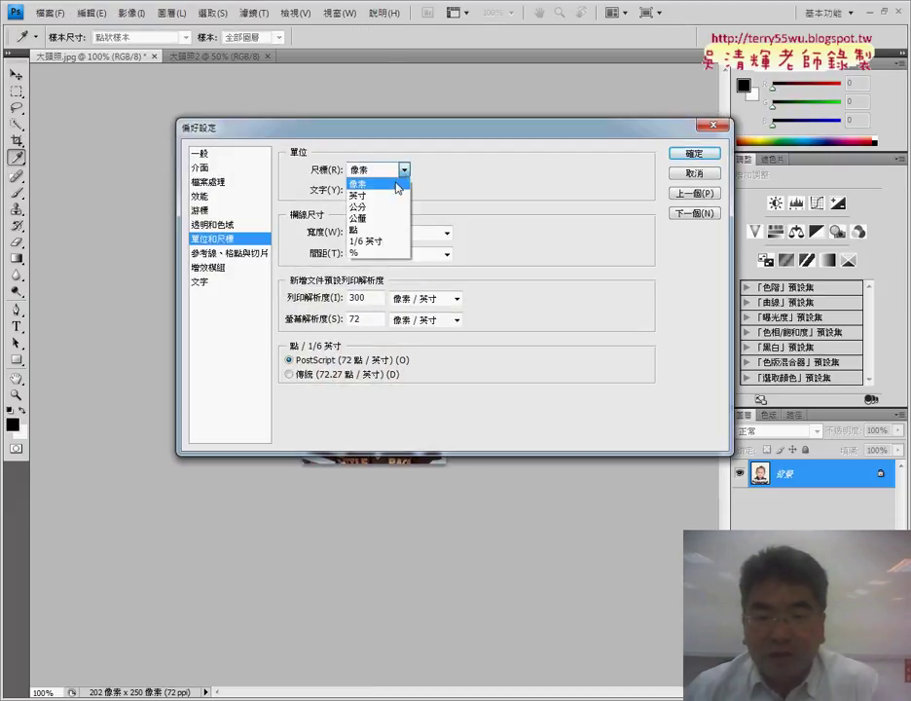
pyautogui.click(394, 207)
pyautogui.click(696, 152)
pyautogui.press('c')
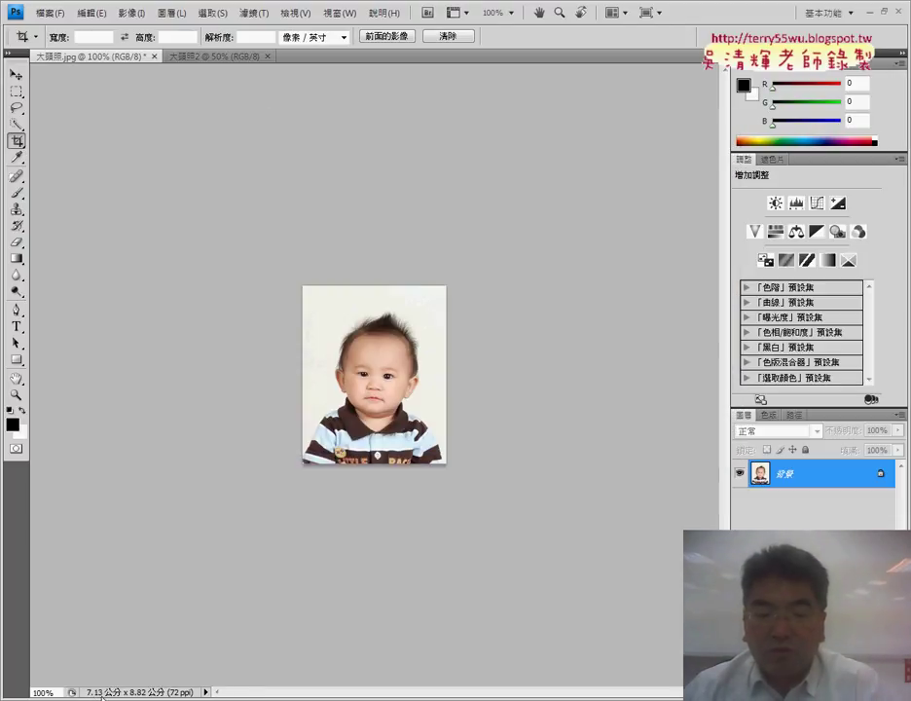
# - Restore the ruler units to pixels and bring up the blank 大頭照2 canvas
pyautogui.click(91, 14)
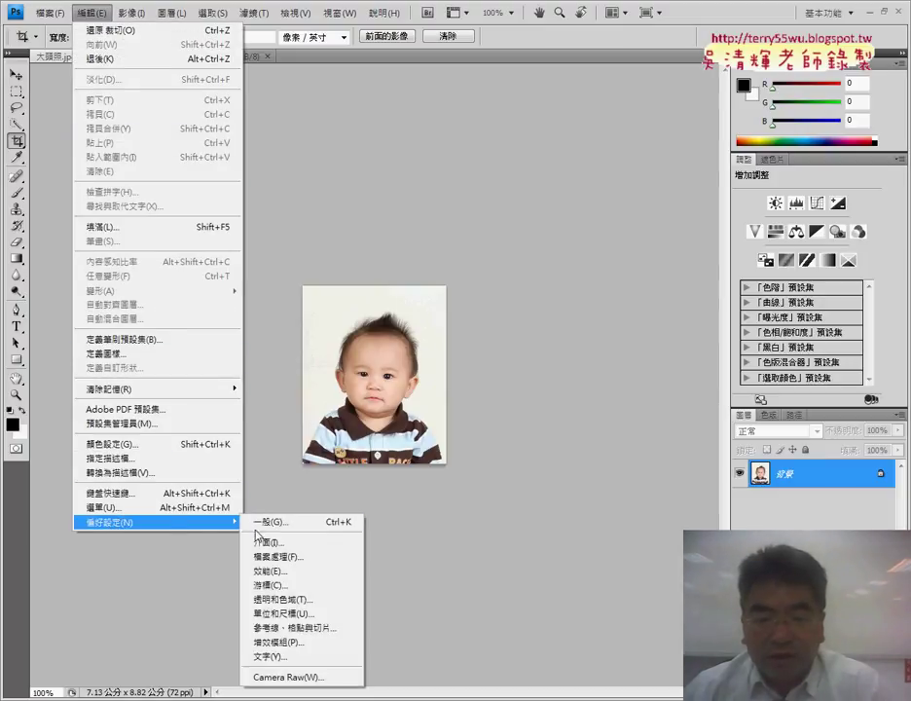
pyautogui.click(281, 614)
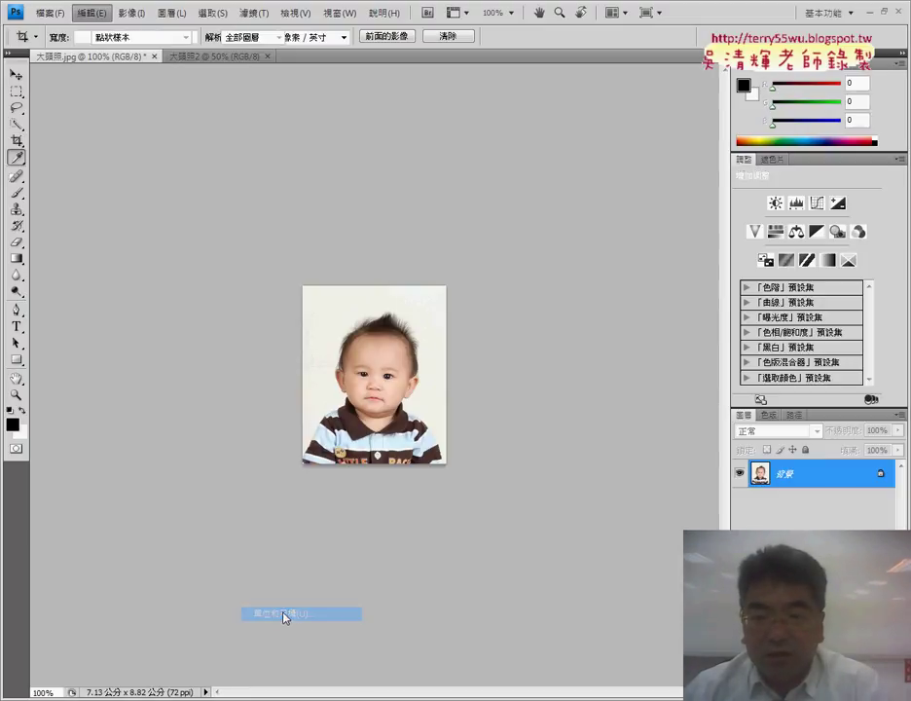
pyautogui.click(405, 169)
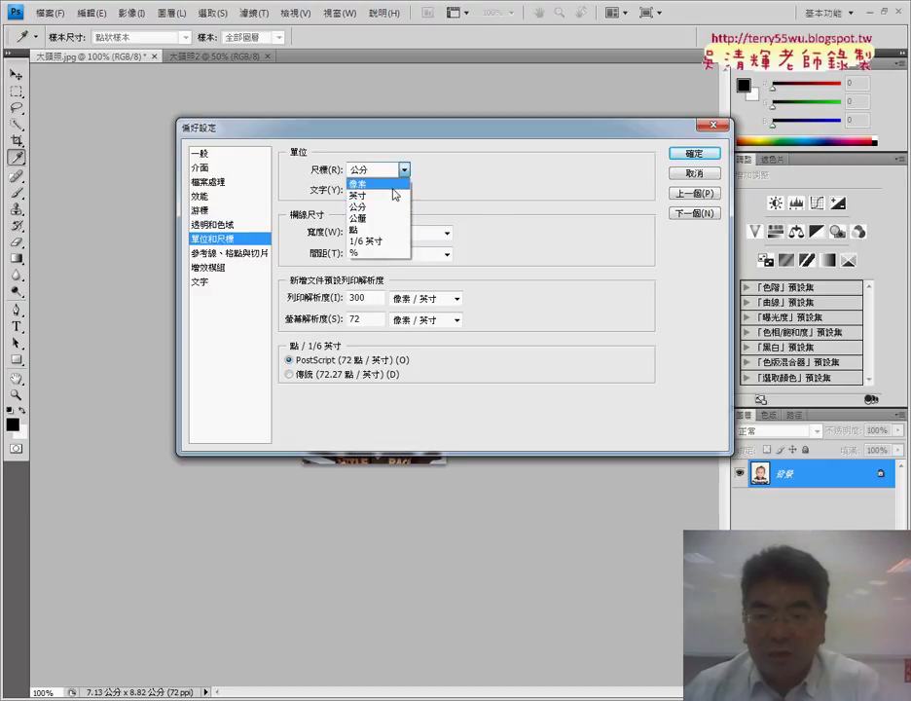
pyautogui.click(355, 181)
pyautogui.click(687, 156)
pyautogui.press('c')
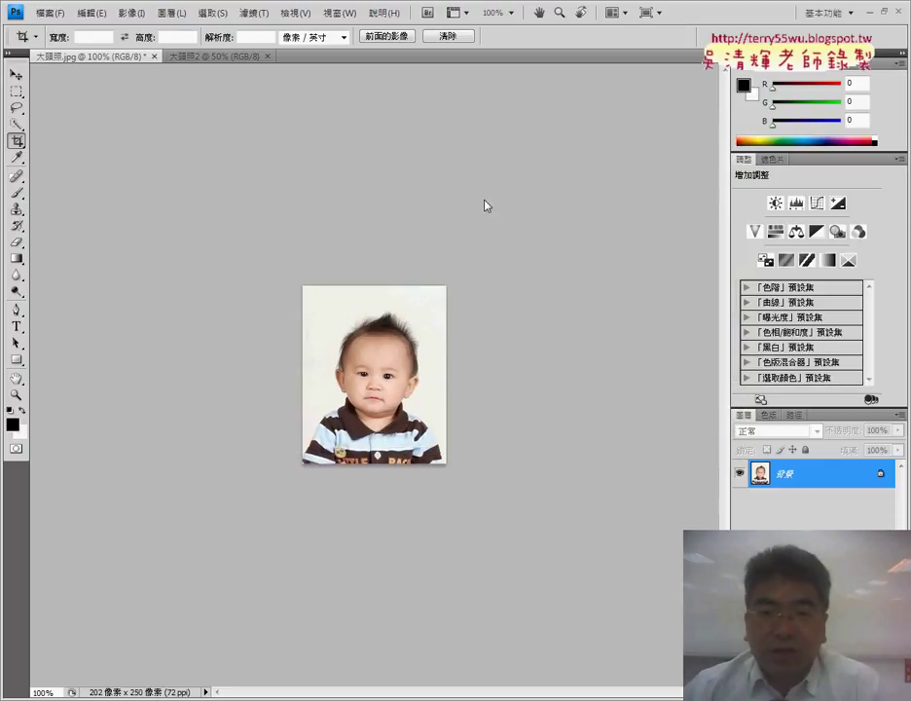
pyautogui.click(213, 58)
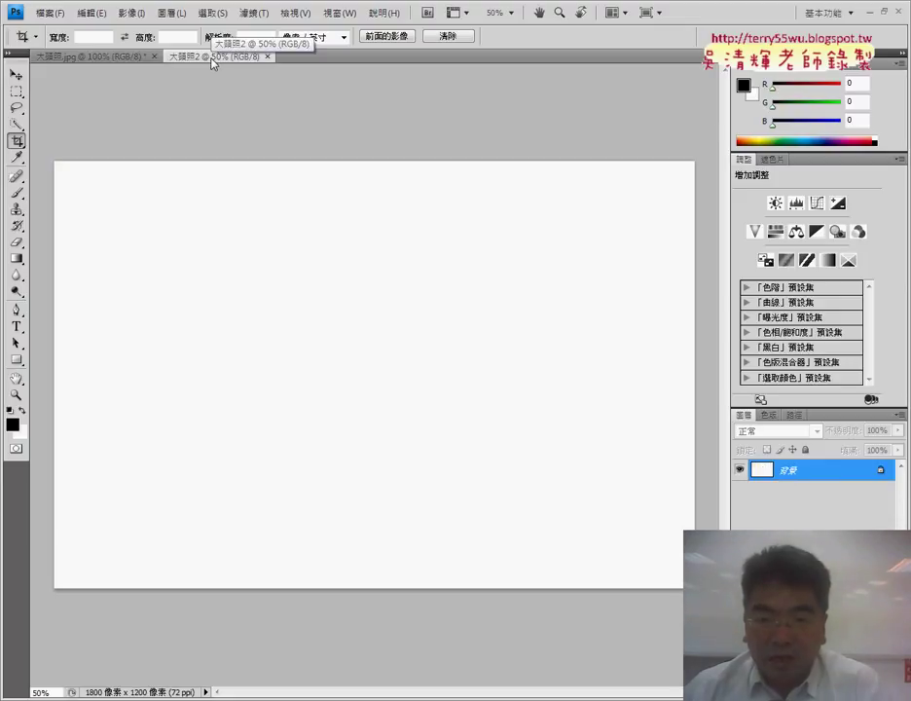
pyautogui.click(90, 60)
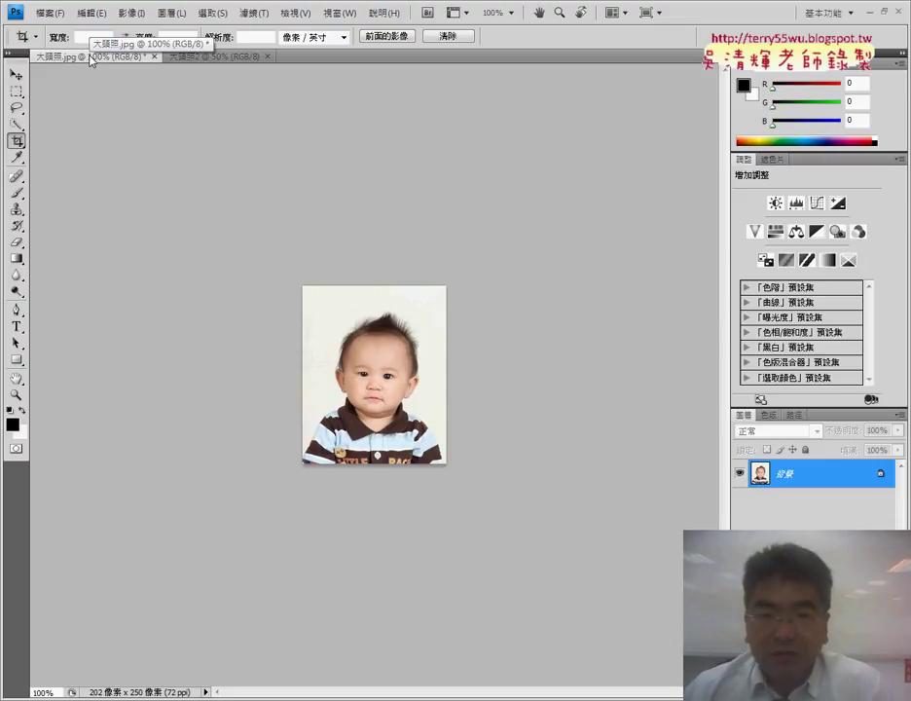
pyautogui.click(198, 61)
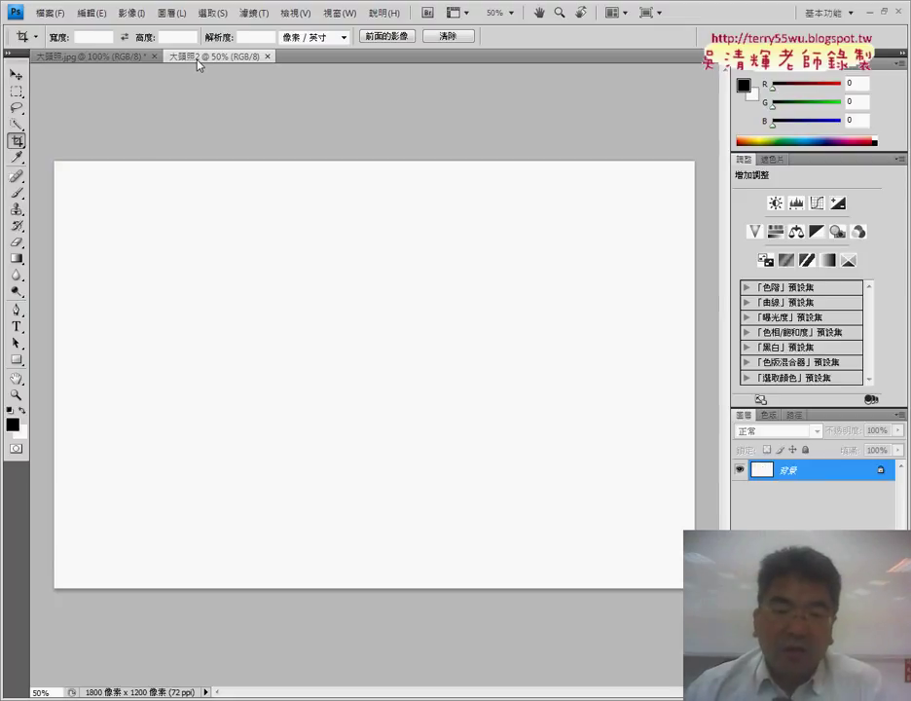